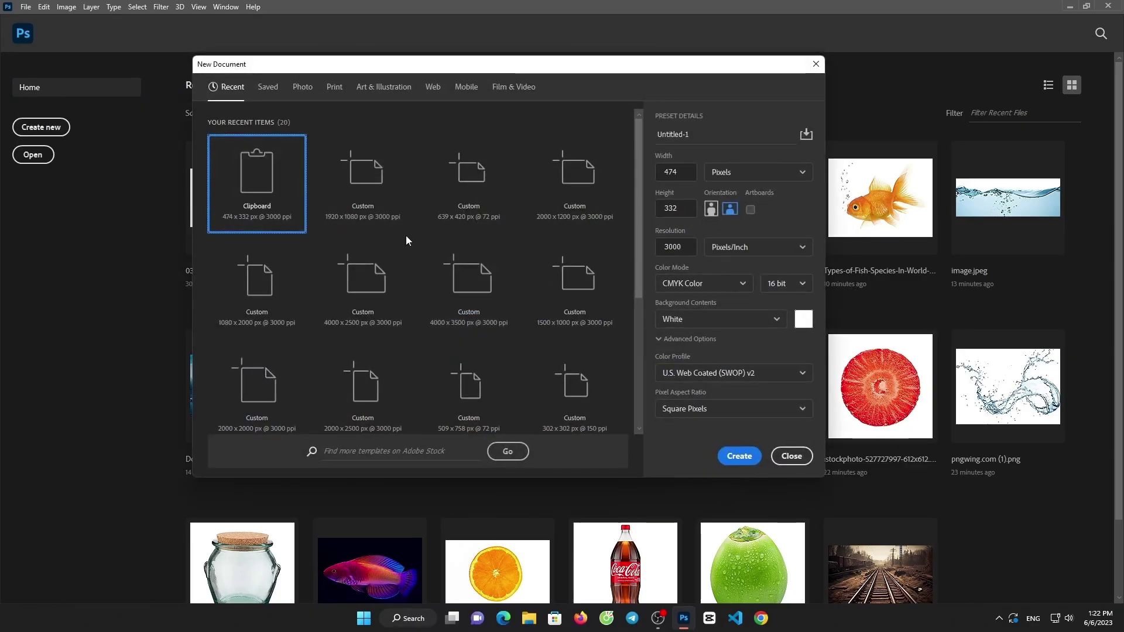
Step: Create a blank 1920x1080 document and open on-adventure-b9-1920x1080.jpg from Downloads
left_click(380, 210)
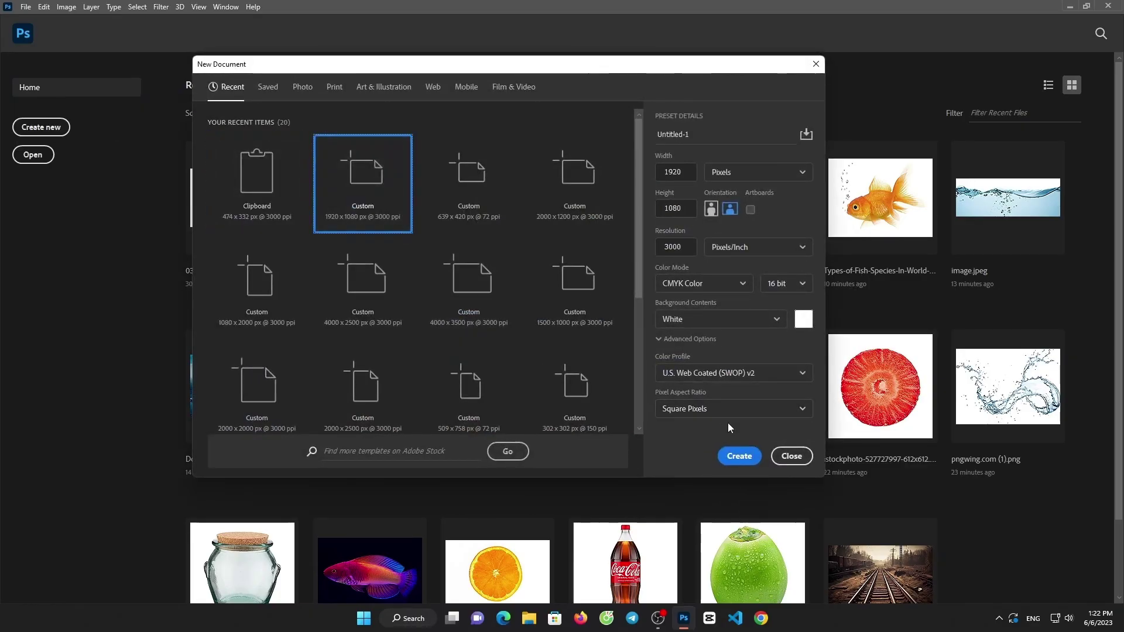
left_click(730, 457)
left_click(21, 7)
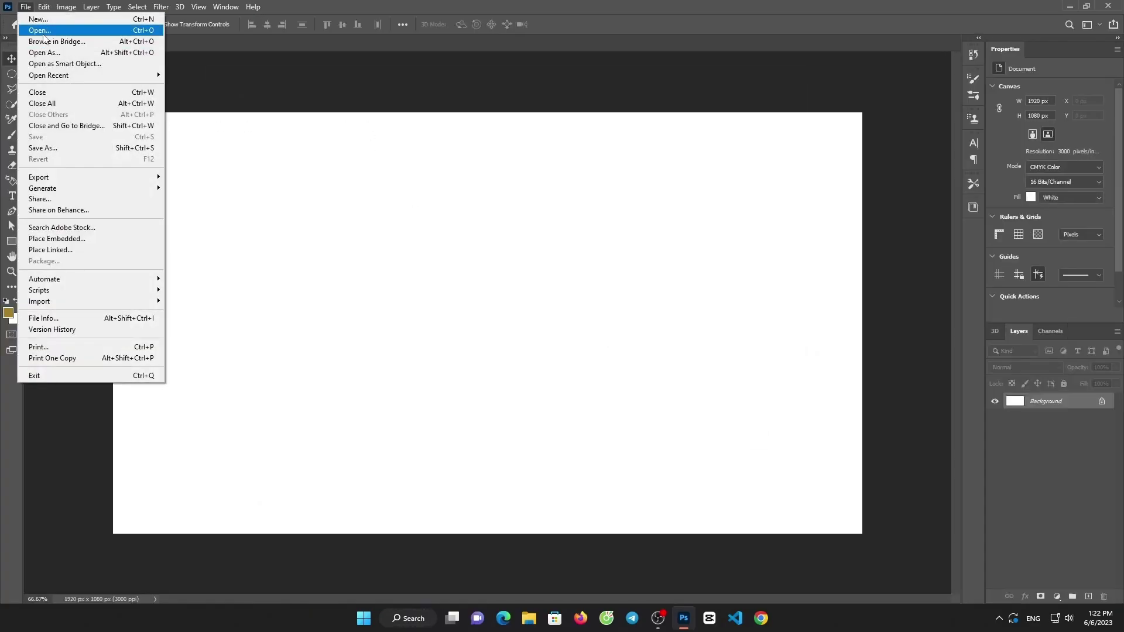
left_click(29, 31)
left_click(60, 125)
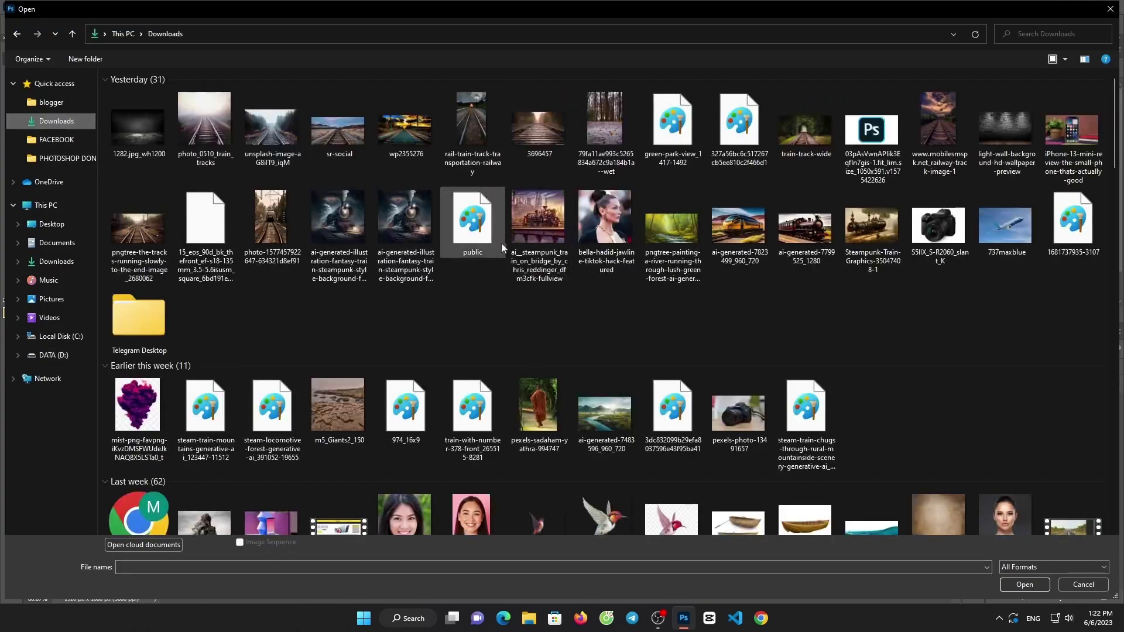
scroll(685, 252, "down", 5)
scroll(686, 256, "down", 5)
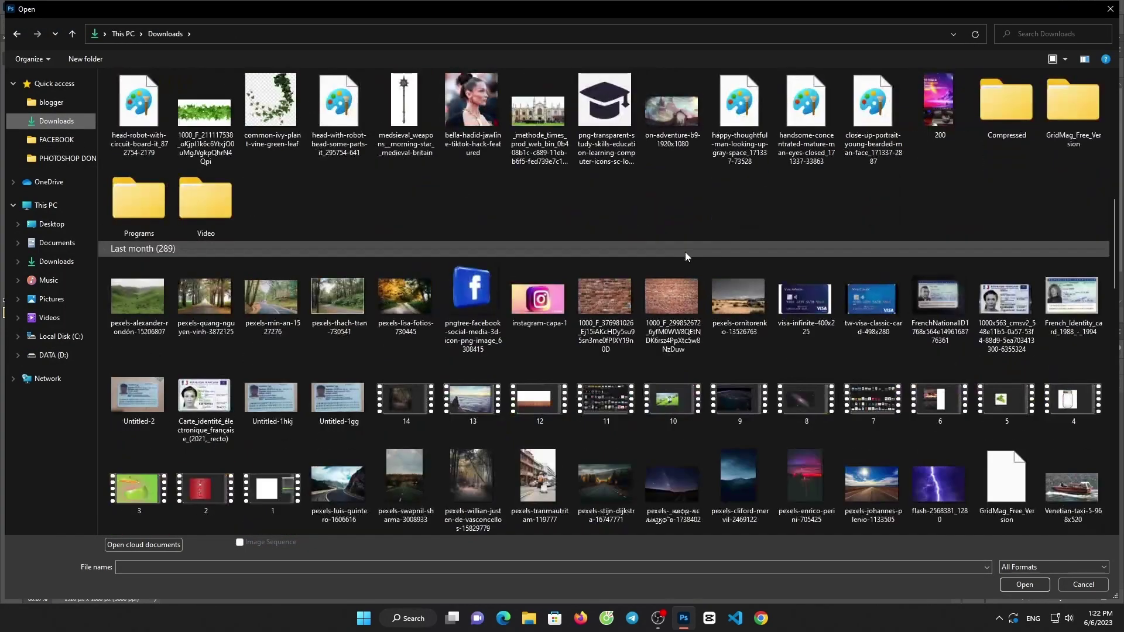
double_click(671, 108)
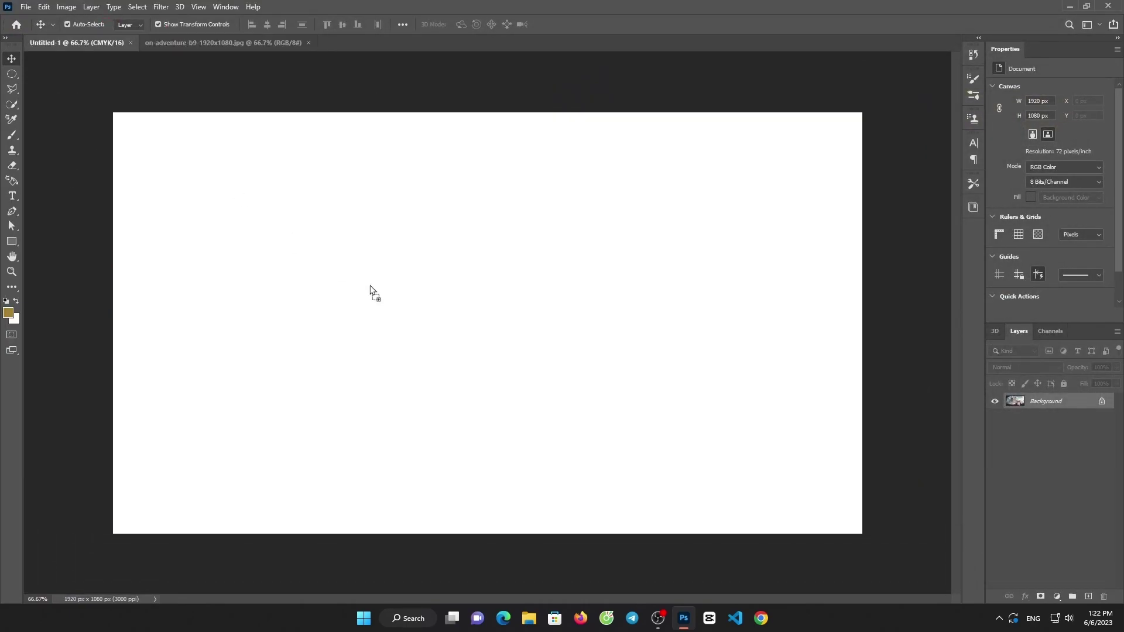
Step: Place the landscape into Untitled-1 as Layer 1, aligned to the canvas edges
mouse_move(86, 46)
left_mouse_down()
mouse_move(371, 291)
mouse_move(498, 271)
mouse_move(480, 271)
left_mouse_up()
left_click(545, 233)
left_click(557, 87)
Step: Soften the landscape layer with a Gaussian blur of radius about 1.4
left_click(116, 115)
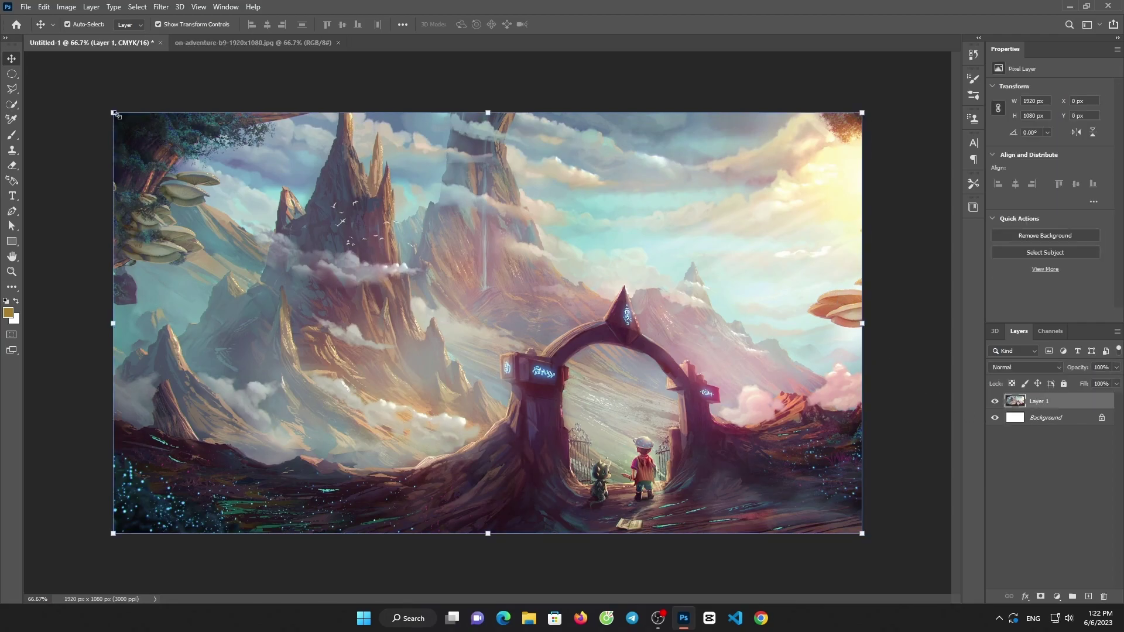
left_click(161, 7)
mouse_move(225, 156)
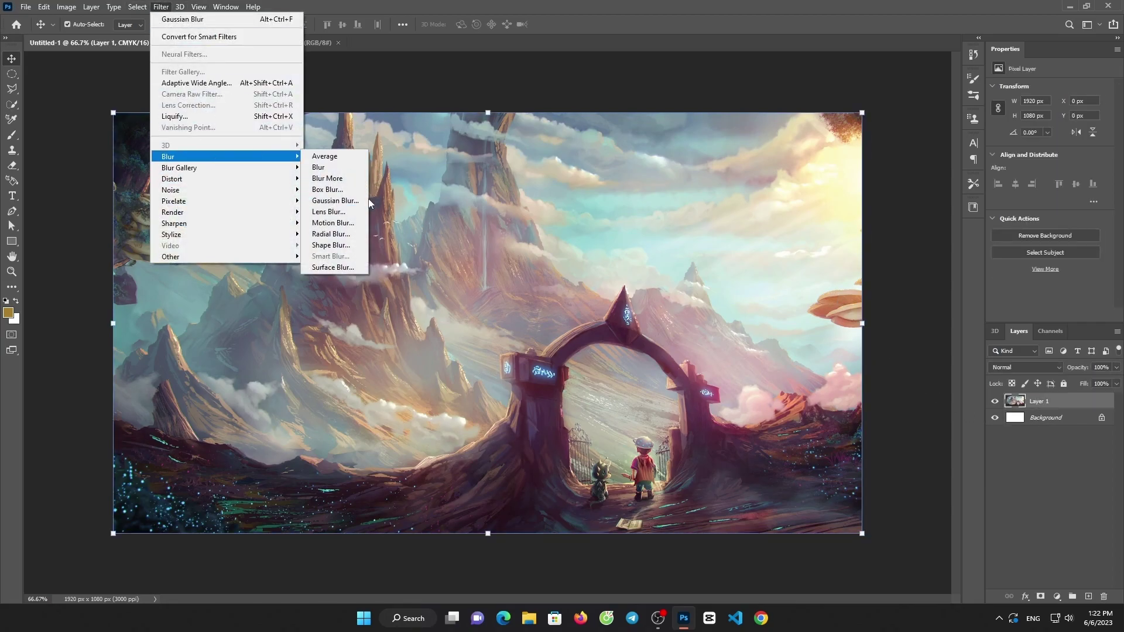
left_click(340, 206)
left_click(626, 165)
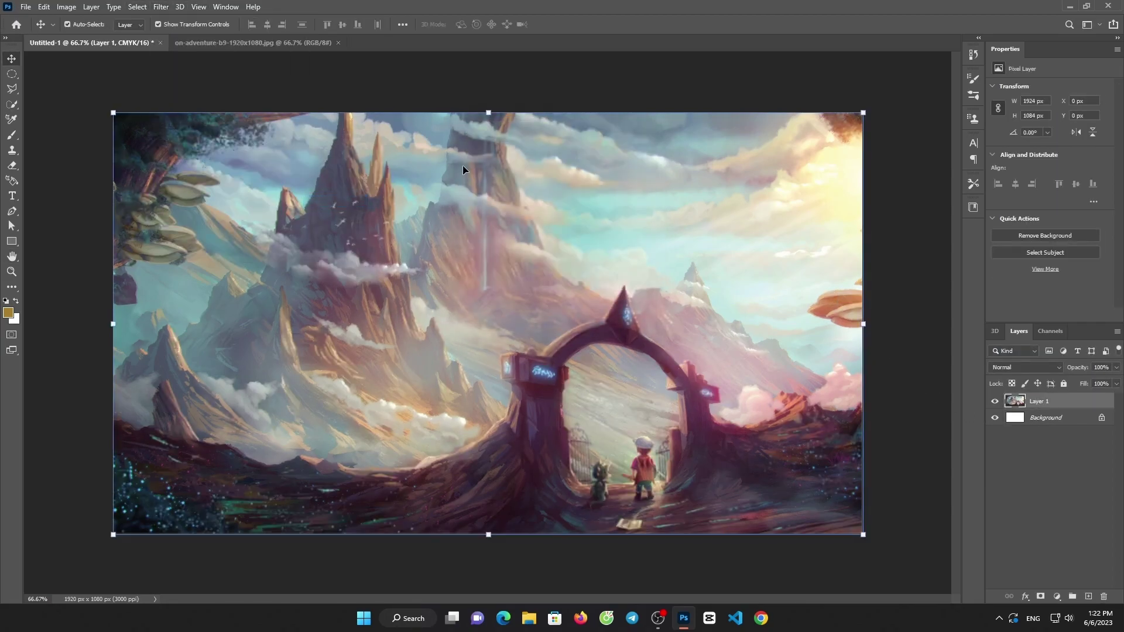
left_click(28, 7)
Step: Open the orange slice and strawberry images from Downloads
left_click(36, 33)
scroll(396, 183, "down", 10)
scroll(588, 248, "down", 5)
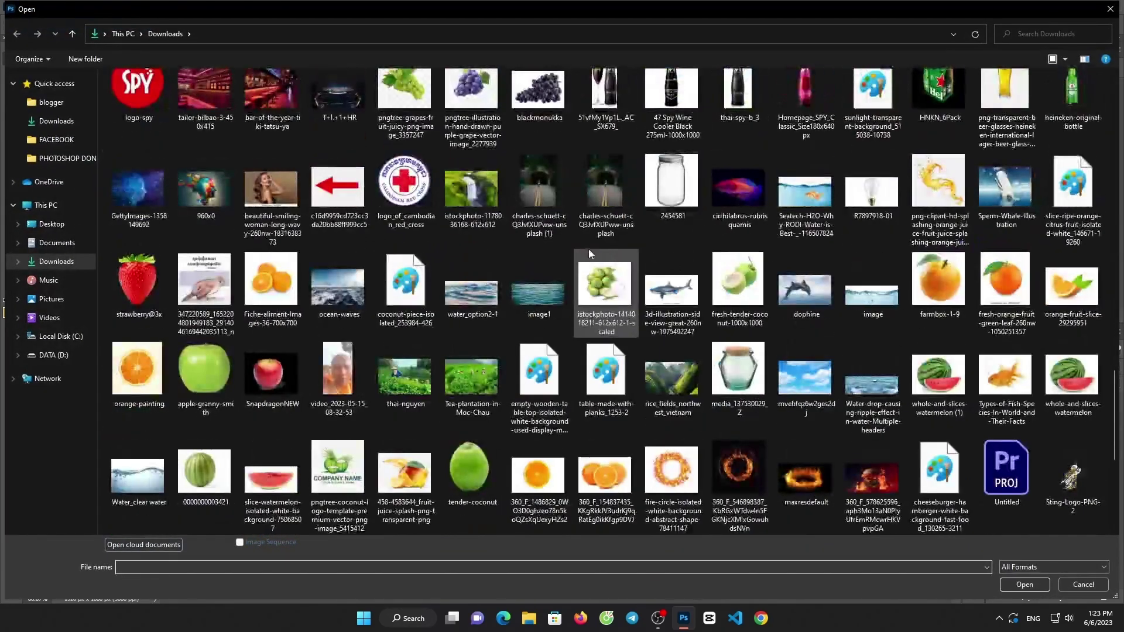
scroll(588, 249, "down", 5)
scroll(589, 247, "down", 3)
scroll(589, 248, "up", 5)
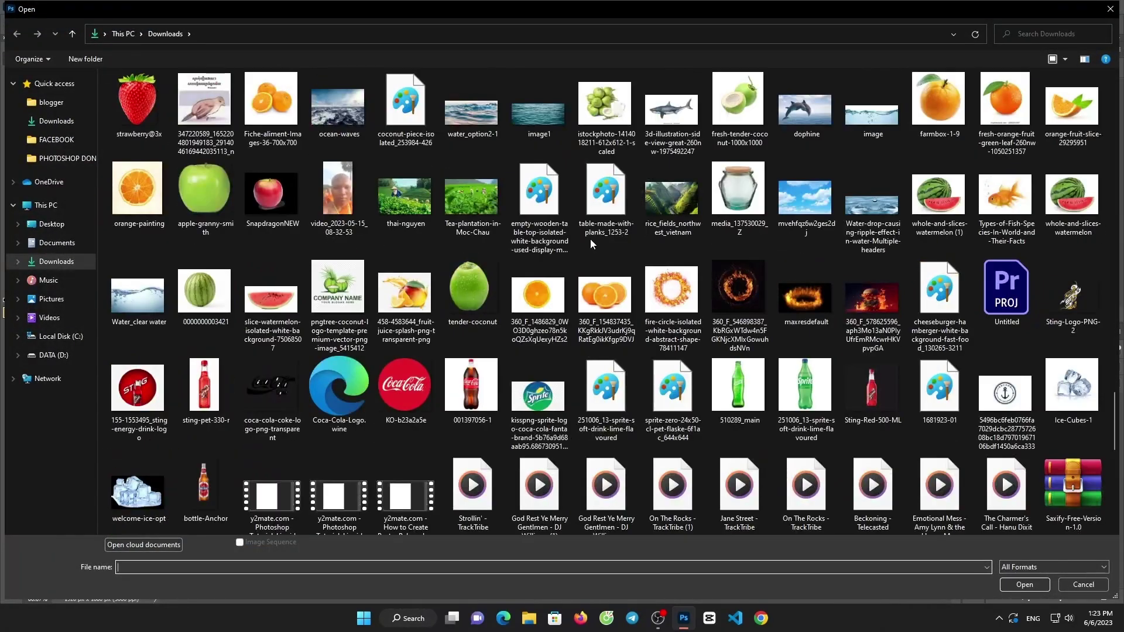
left_click(538, 296)
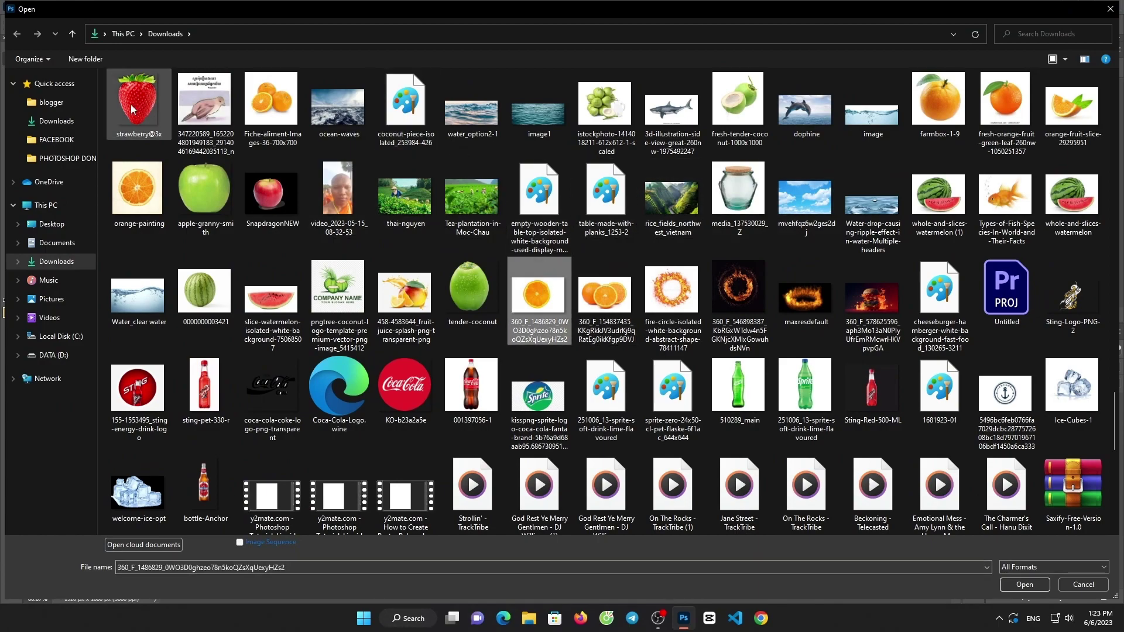
left_click(1024, 585)
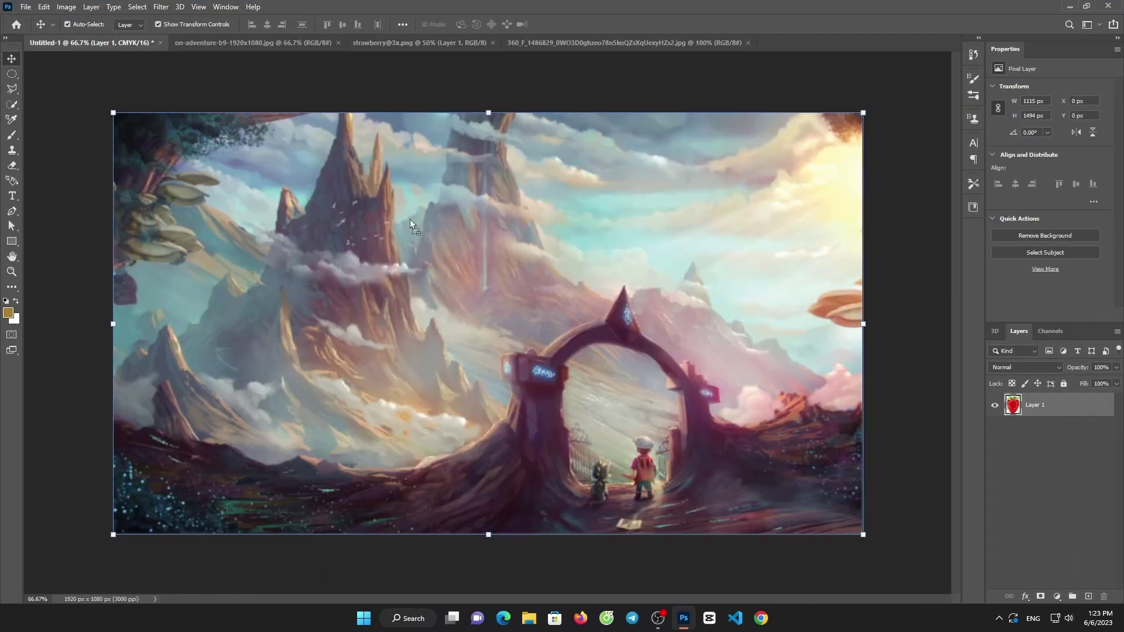
Step: Bring the strawberry into Untitled-1 as Layer 2 and scale it down
left_click(547, 237)
mouse_move(673, 296)
left_mouse_down()
mouse_move(471, 289)
mouse_move(638, 294)
mouse_move(603, 316)
left_mouse_up()
left_click(580, 24)
Step: Cut out the orange slice with Select Subject and move it into Untitled-1 as Layer 3
left_click(556, 43)
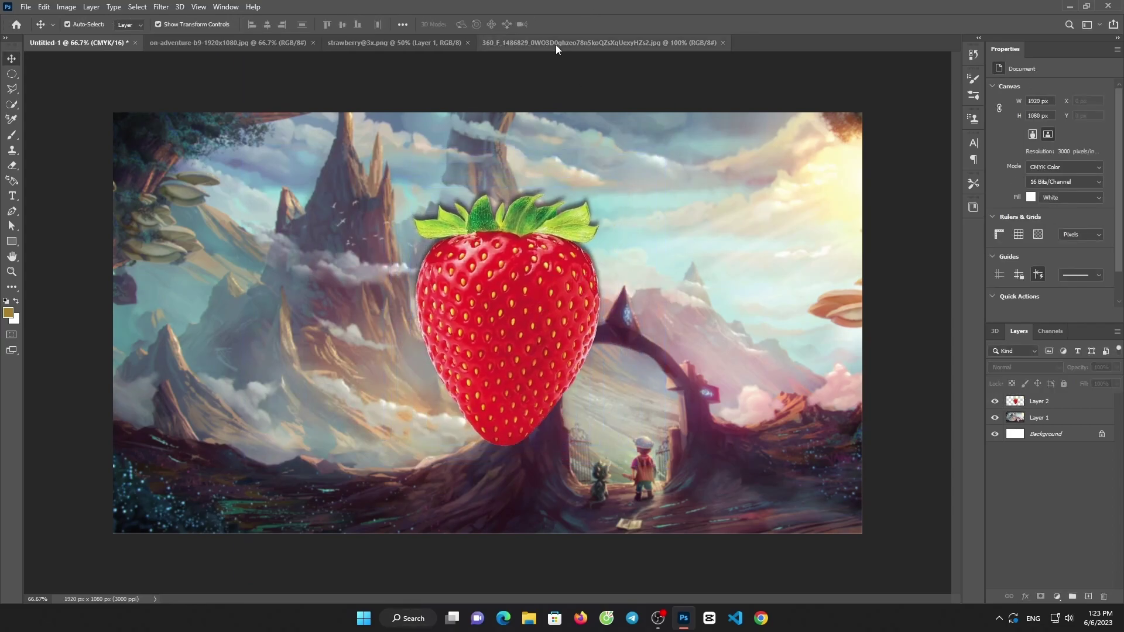
left_click(12, 104)
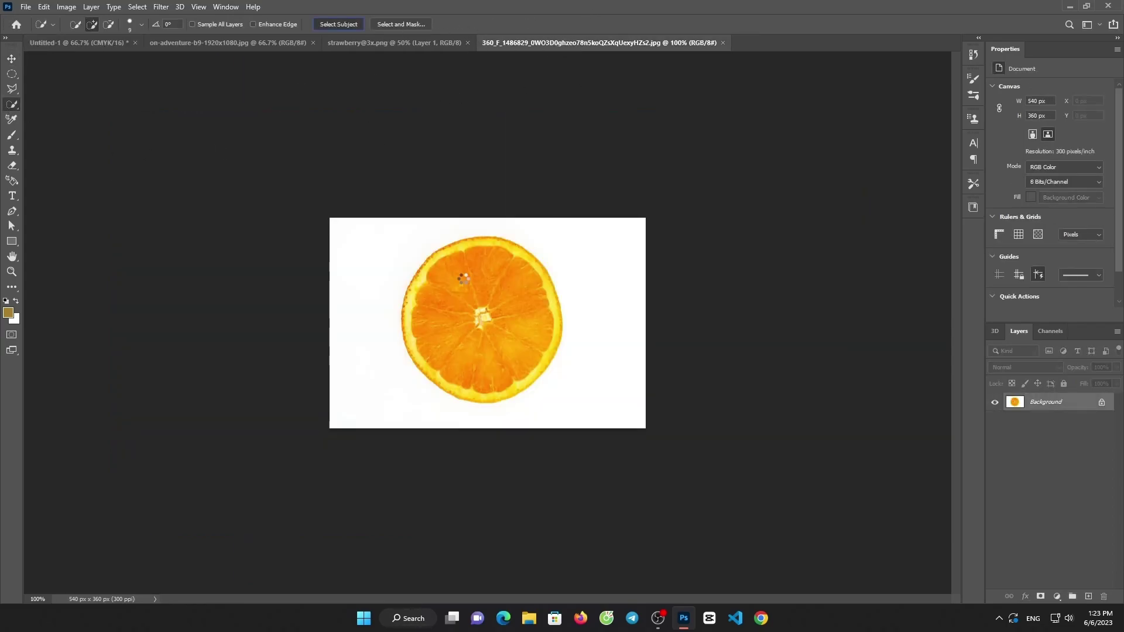
left_click(339, 24)
key("v")
mouse_move(444, 286)
left_mouse_down()
mouse_move(359, 194)
mouse_move(496, 225)
mouse_move(194, 178)
left_mouse_up()
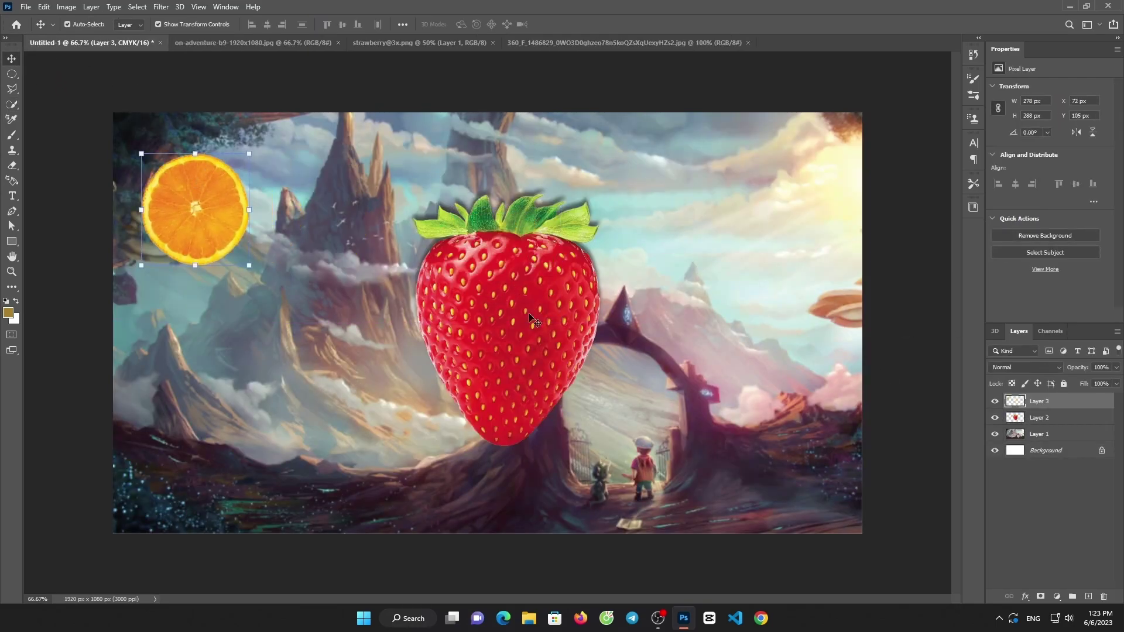
Step: Lasso the strawberry's leafy top and drag it away, leaving only the lower half
left_click(11, 138)
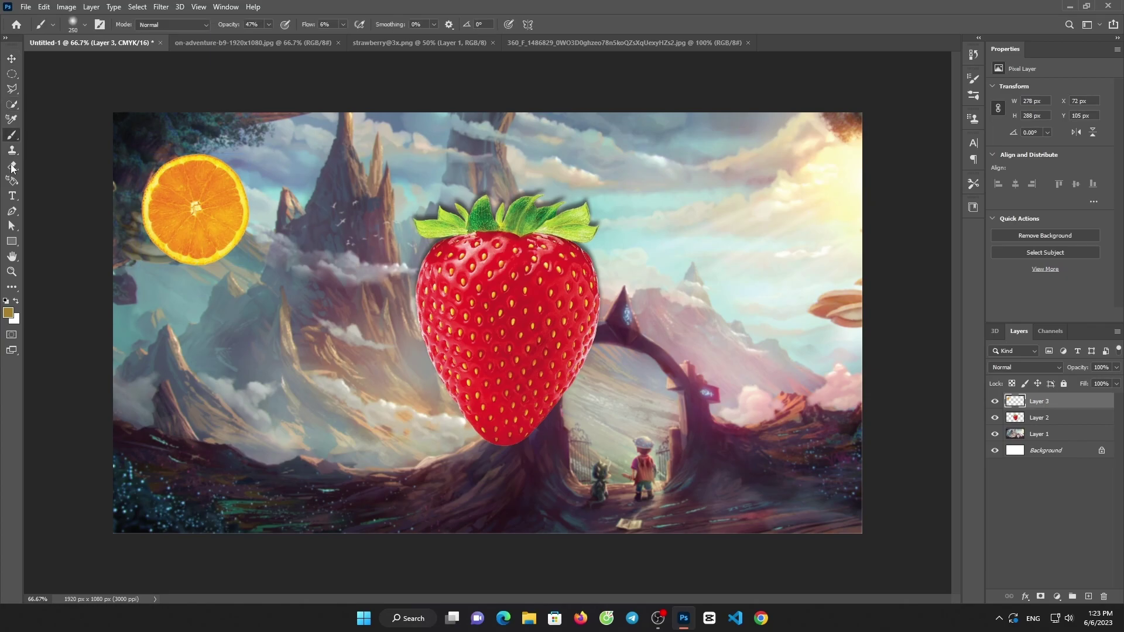
left_click(11, 88)
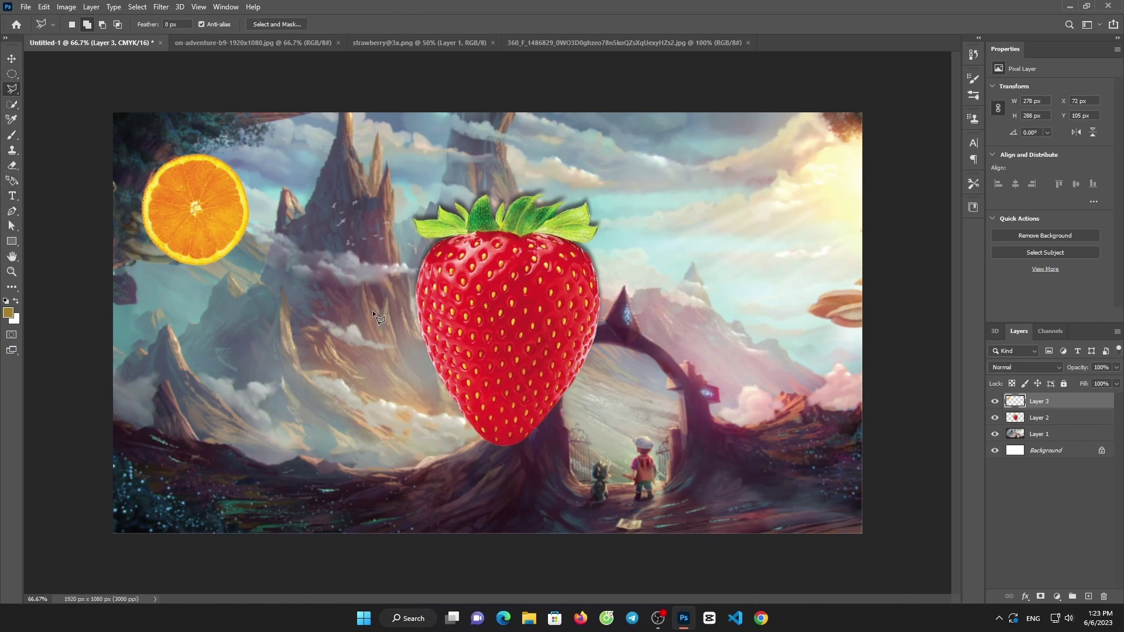
left_click(355, 300)
left_click(354, 301)
key("v")
left_click_drag(439, 228, 443, 223)
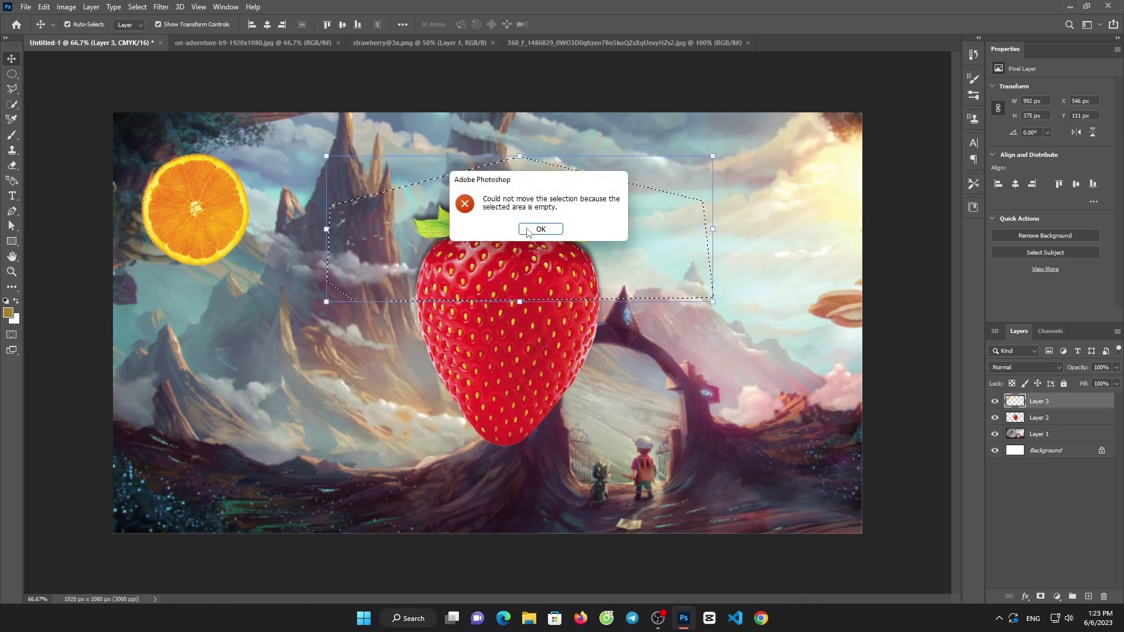
key("Return")
left_click(501, 259)
left_click_drag(500, 258, 501, 205)
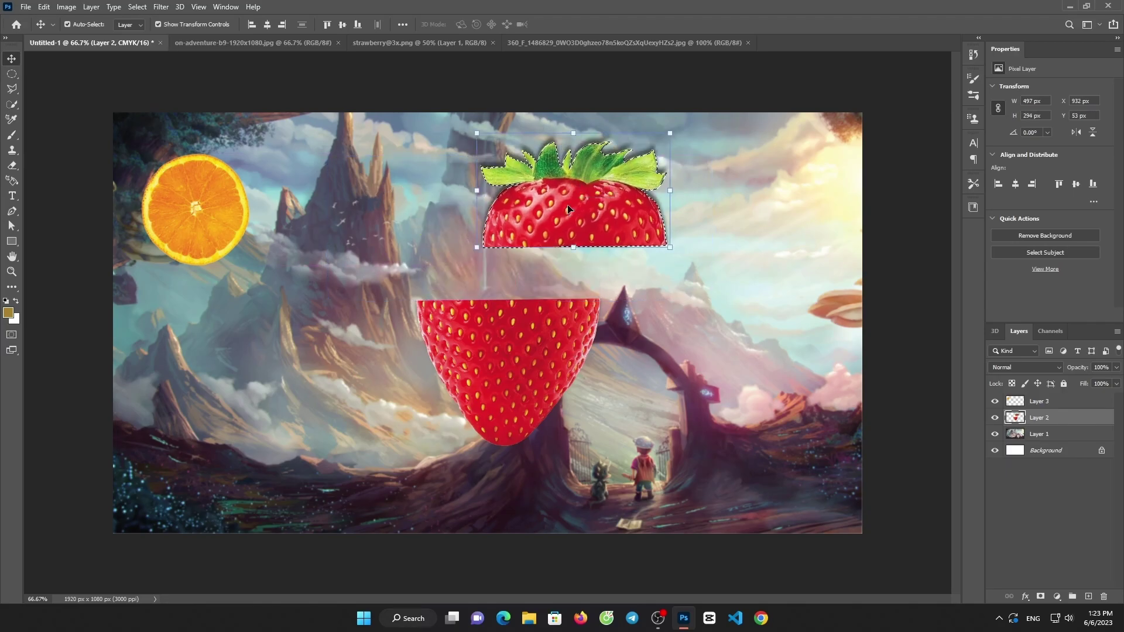
left_click(1047, 400)
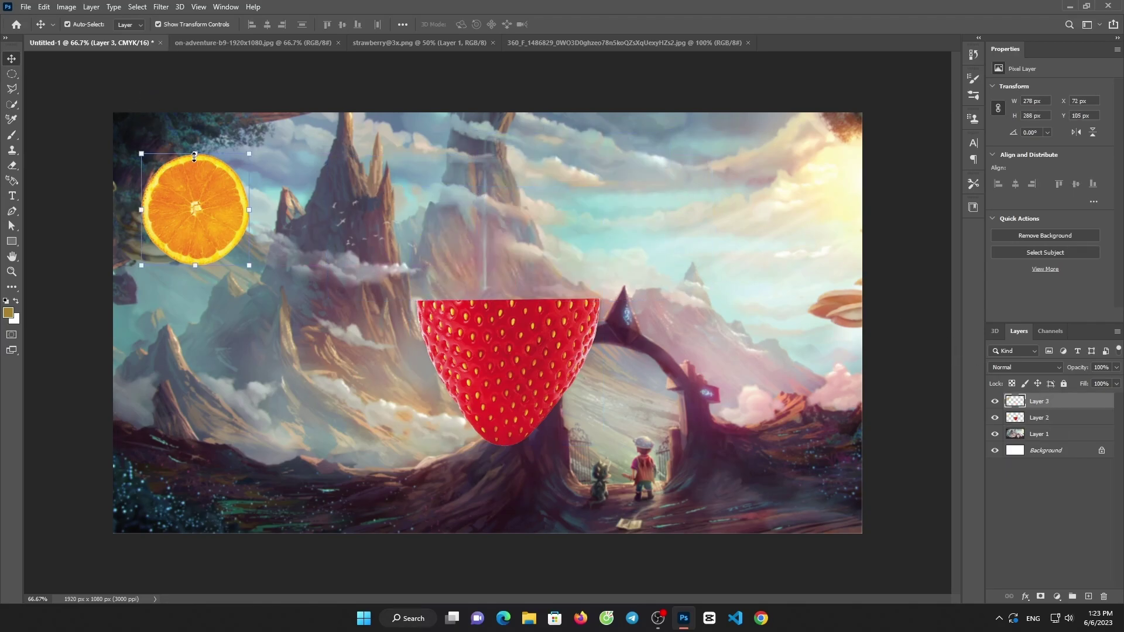
Step: Squash the orange slice into a flat ellipse fitted over the strawberry's cut top
mouse_move(194, 156)
left_mouse_down()
mouse_move(194, 246)
mouse_move(446, 272)
mouse_move(484, 306)
mouse_move(604, 301)
left_mouse_up()
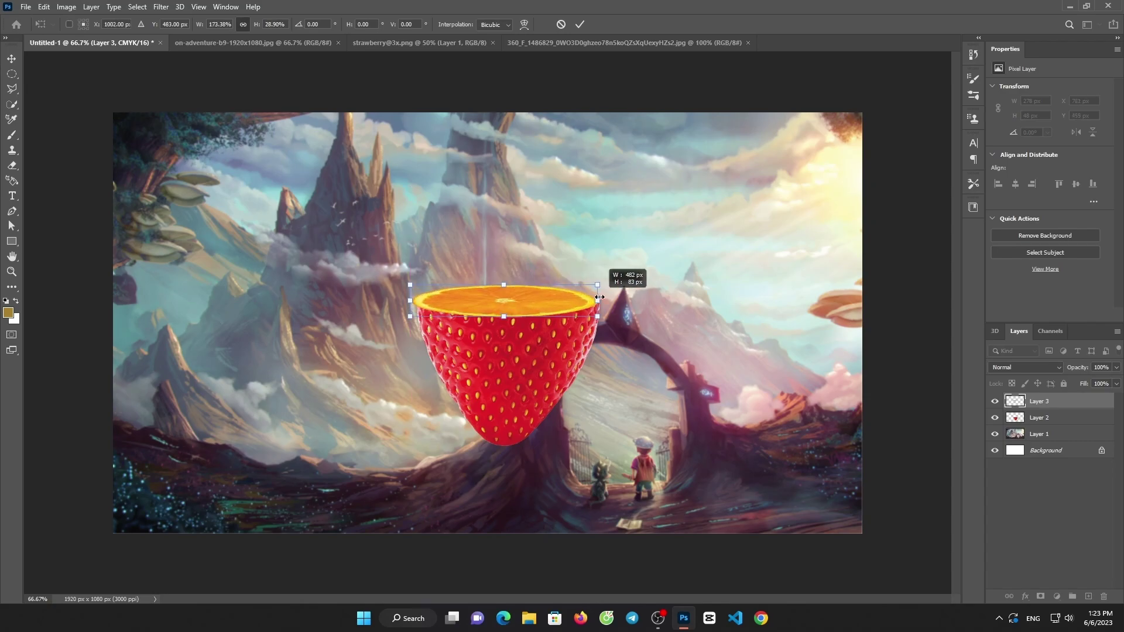
left_click(579, 24)
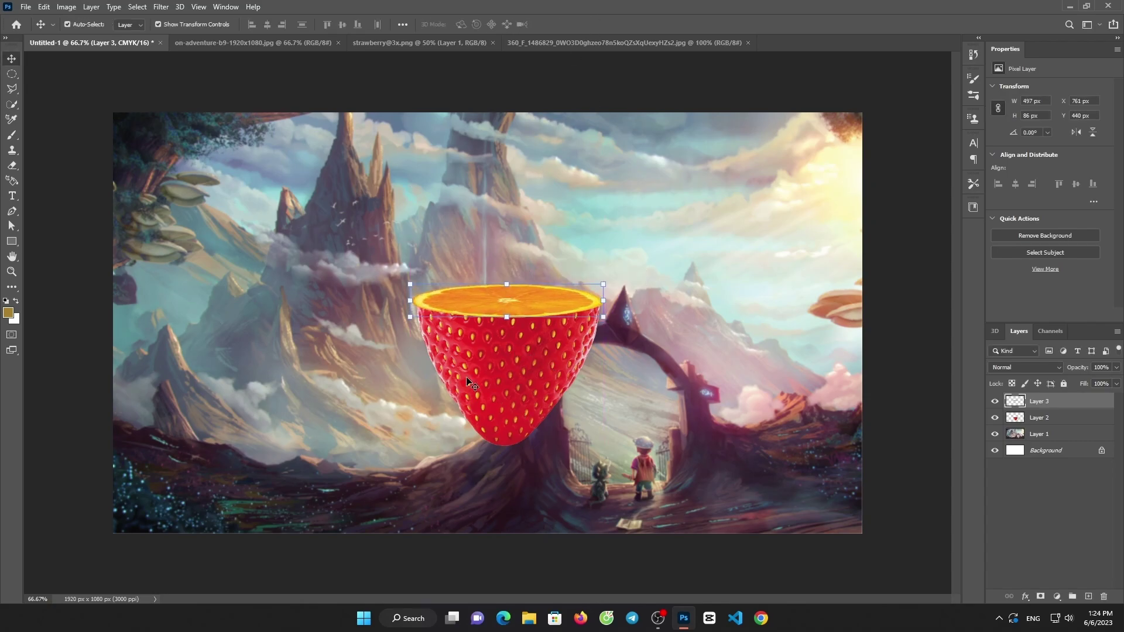
key("super")
key("super")
scroll(486, 331, "up", 3)
key("ctrl+t")
left_click_drag(350, 298, 358, 297)
left_click_drag(718, 296, 689, 302)
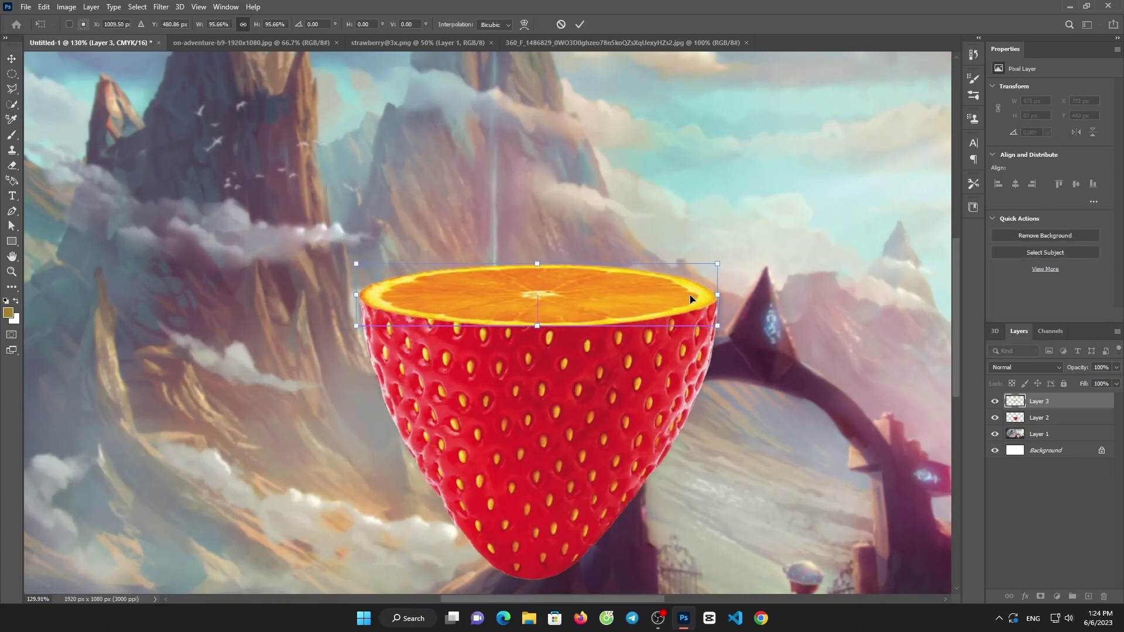
left_click(580, 25)
key("ctrl+0")
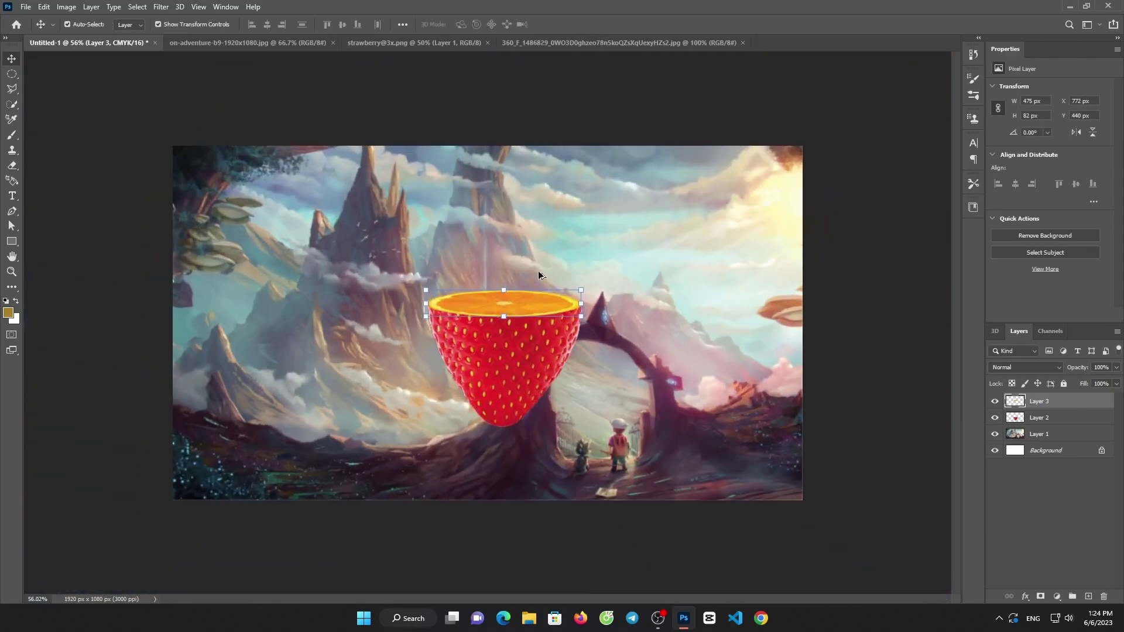
Step: Close the landscape and strawberry source documents
left_click(201, 43)
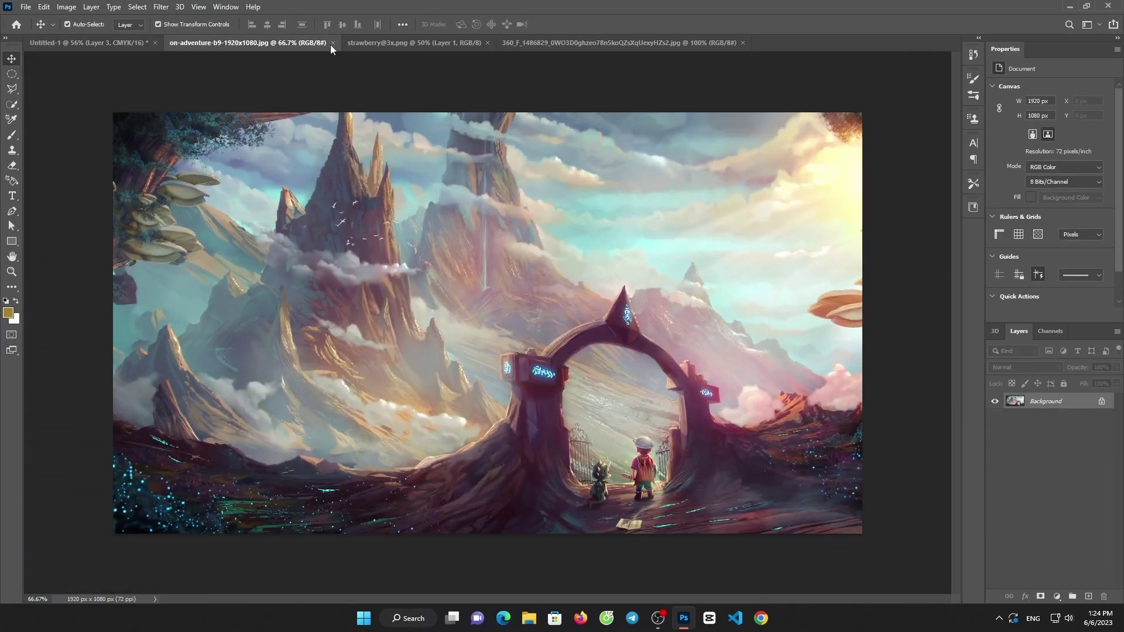
left_click(332, 43)
left_click(310, 43)
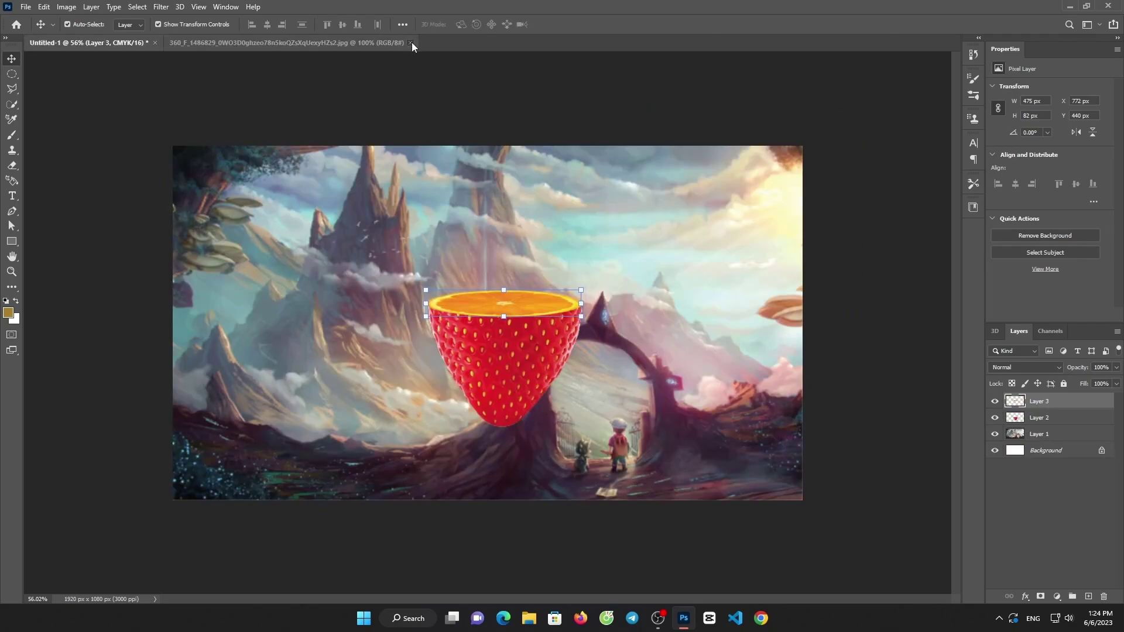
Step: Open the fire-circle flame PNG from Downloads
left_click(26, 7)
left_click(35, 32)
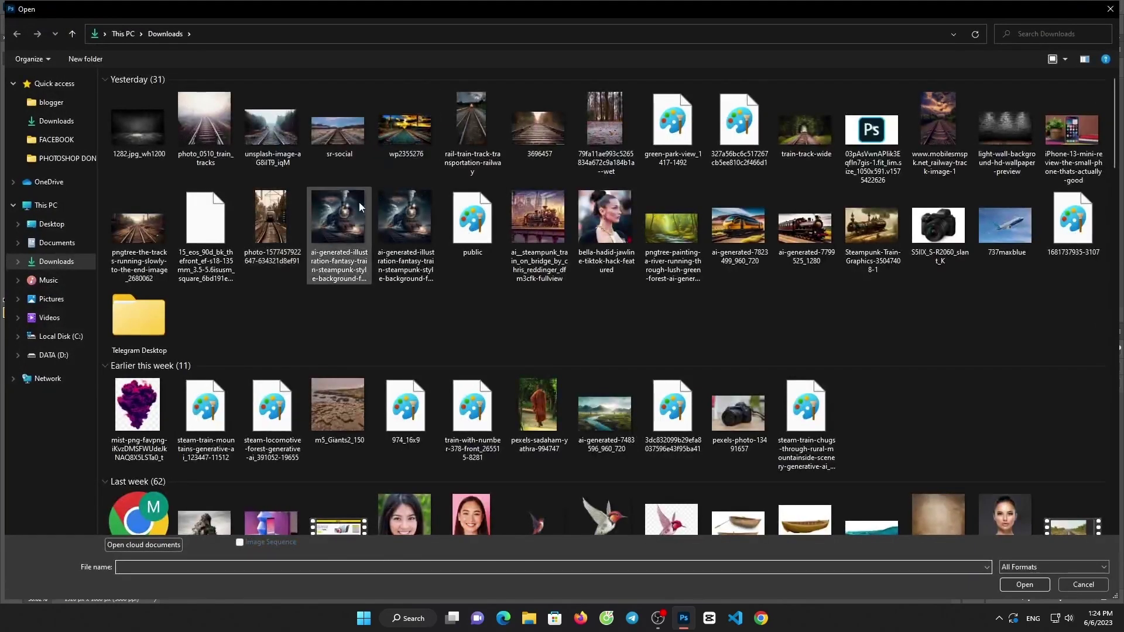
scroll(454, 189, "down", 5)
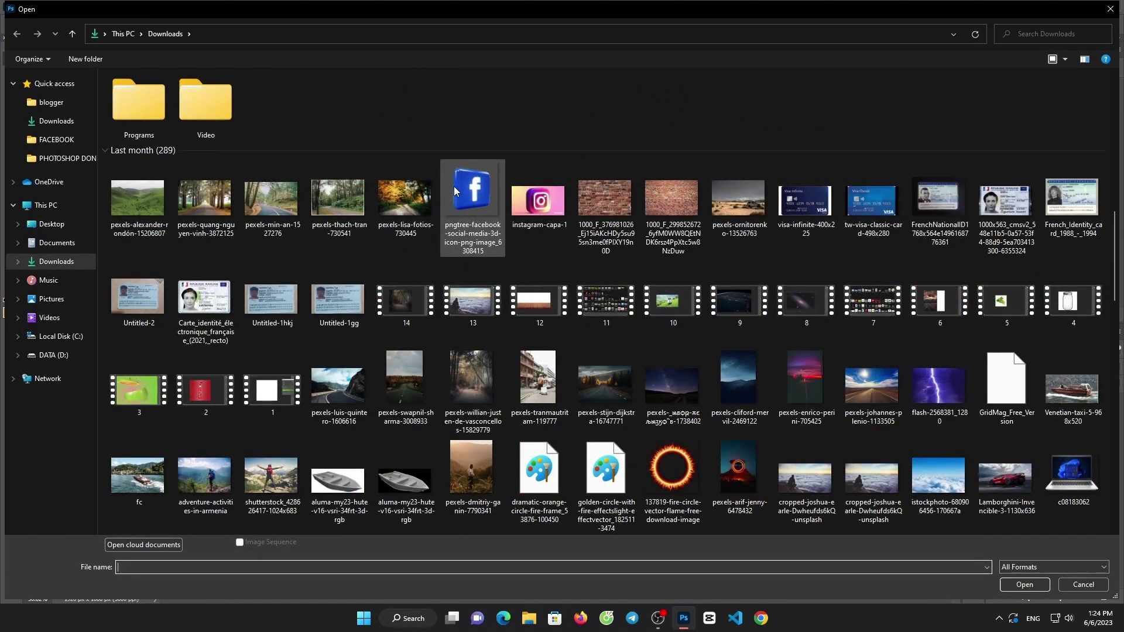
scroll(544, 287, "down", 5)
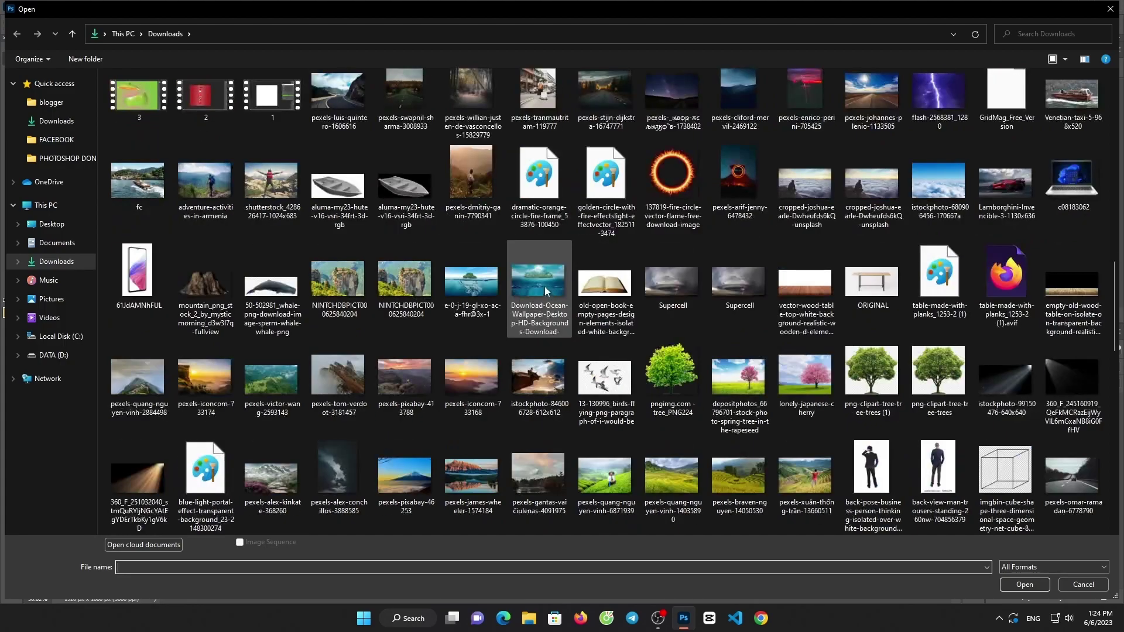
left_click(660, 183)
double_click(659, 184)
Step: Add the fire ring as Layer 4, squashed into a thin ellipse on the strawberry's top
left_click_drag(659, 184, 114, 41)
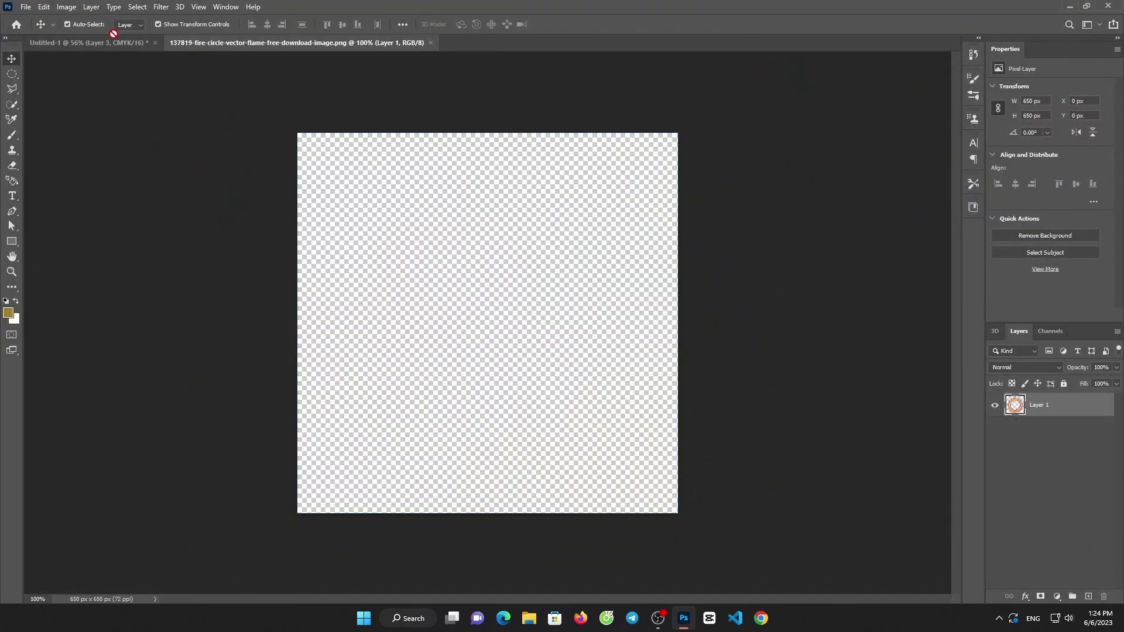
left_click_drag(538, 286, 538, 286)
left_click(548, 239)
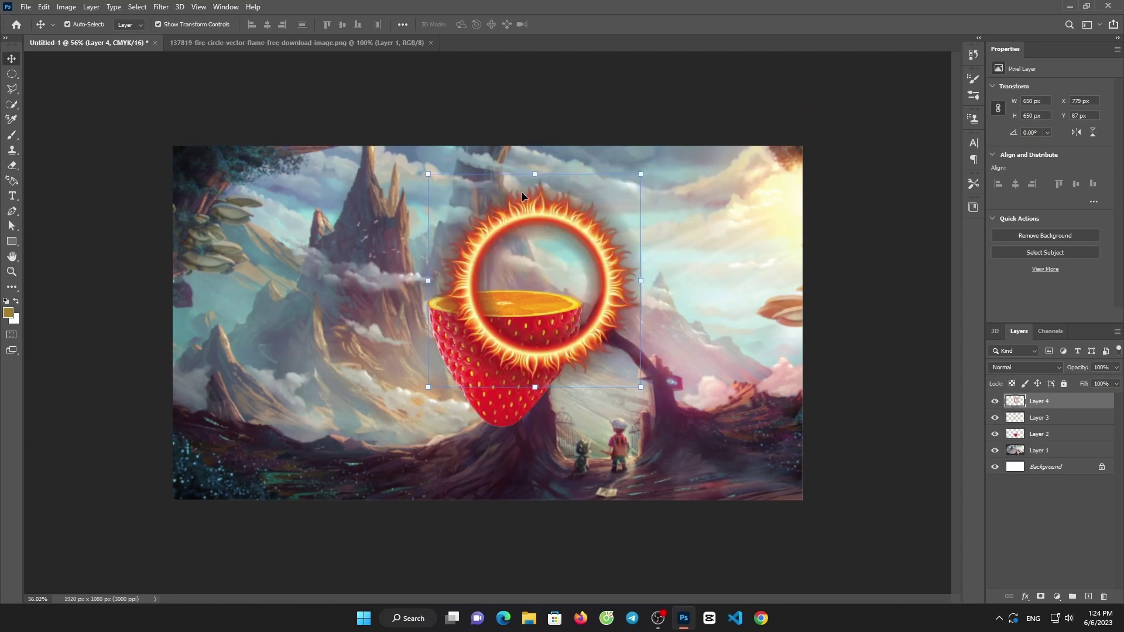
left_click_drag(531, 174, 531, 296)
mouse_move(601, 232)
left_mouse_down()
mouse_move(563, 309)
mouse_move(488, 304)
mouse_move(531, 304)
mouse_move(505, 289)
mouse_move(515, 313)
left_mouse_up()
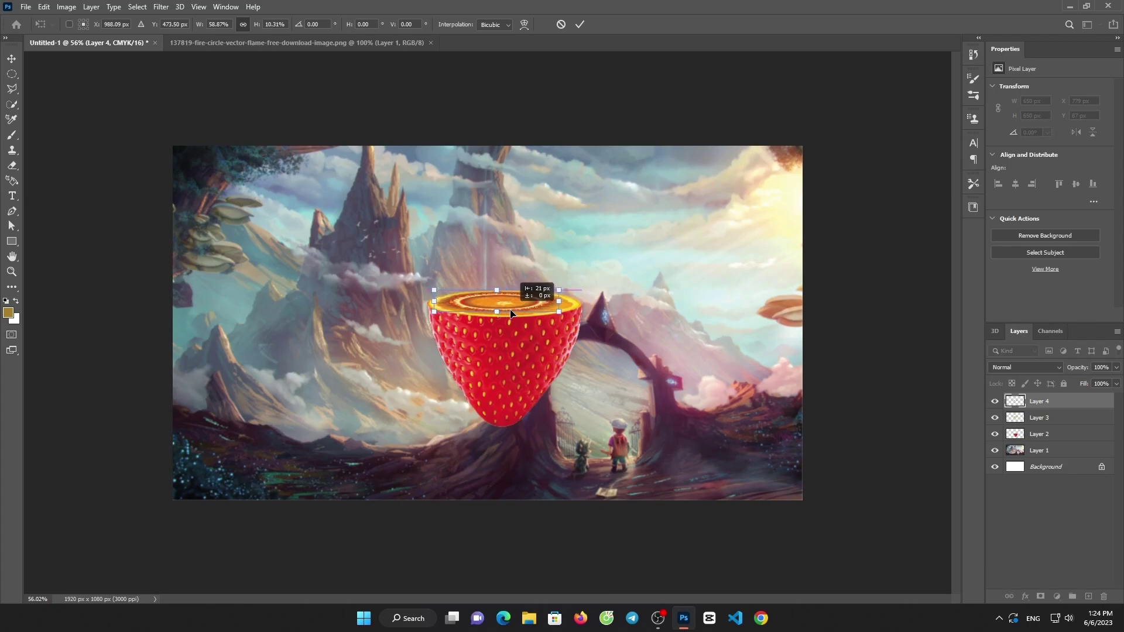
left_click(579, 24)
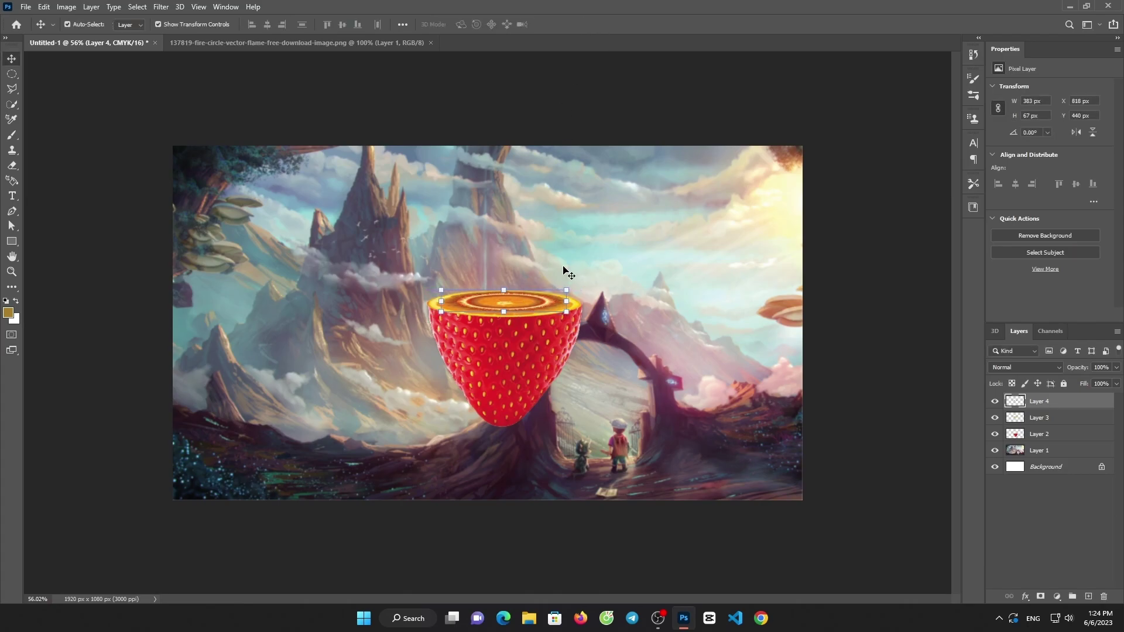
Step: Close the fire-circle image, then browse Downloads in the Open dialog and cancel without opening anything
left_click(400, 42)
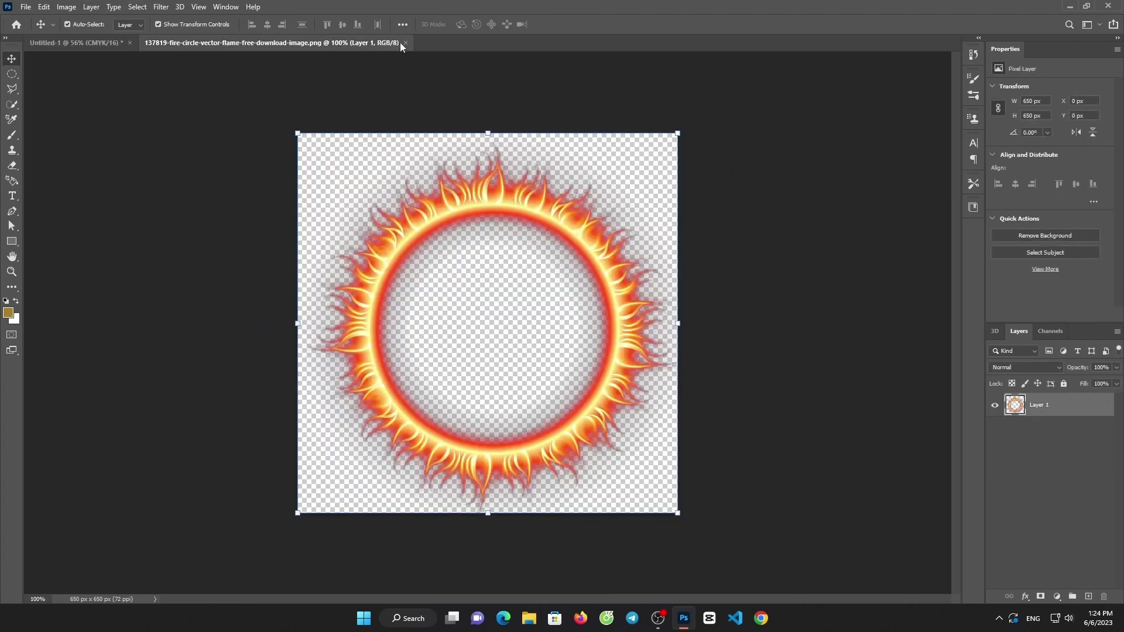
left_click(430, 43)
left_click(27, 7)
left_click(38, 30)
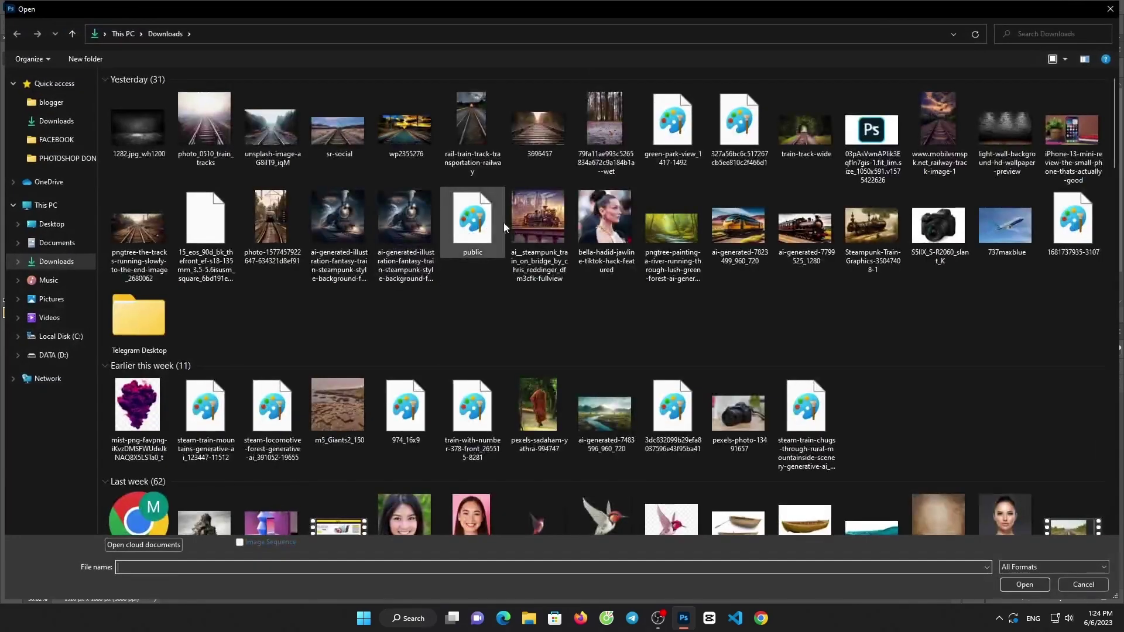
mouse_move(738, 233)
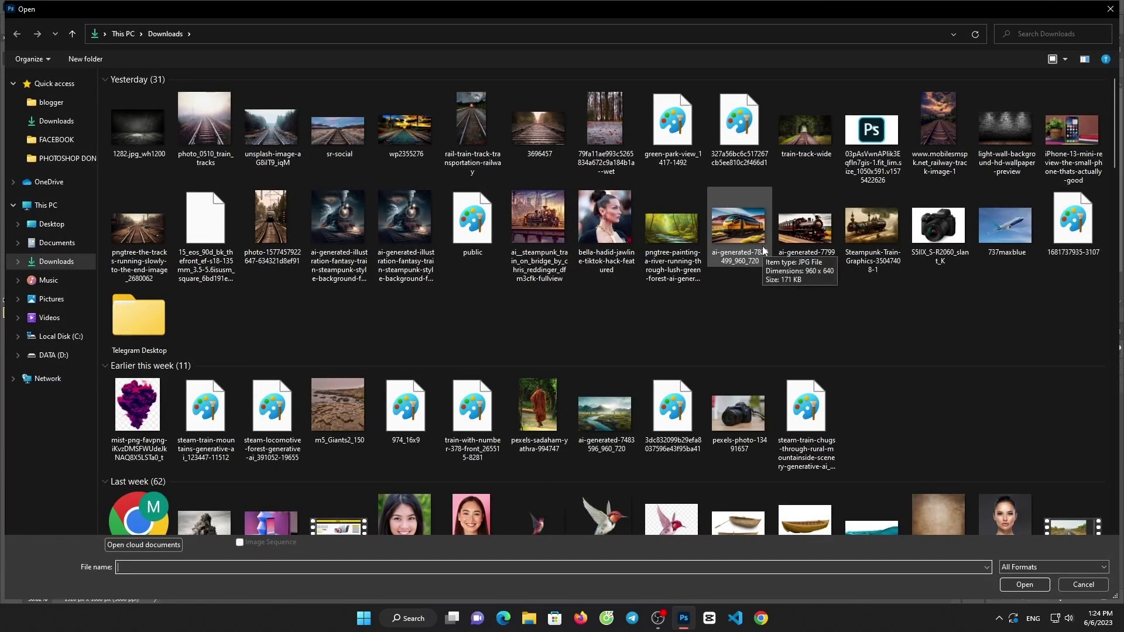
scroll(762, 246, "down", 5)
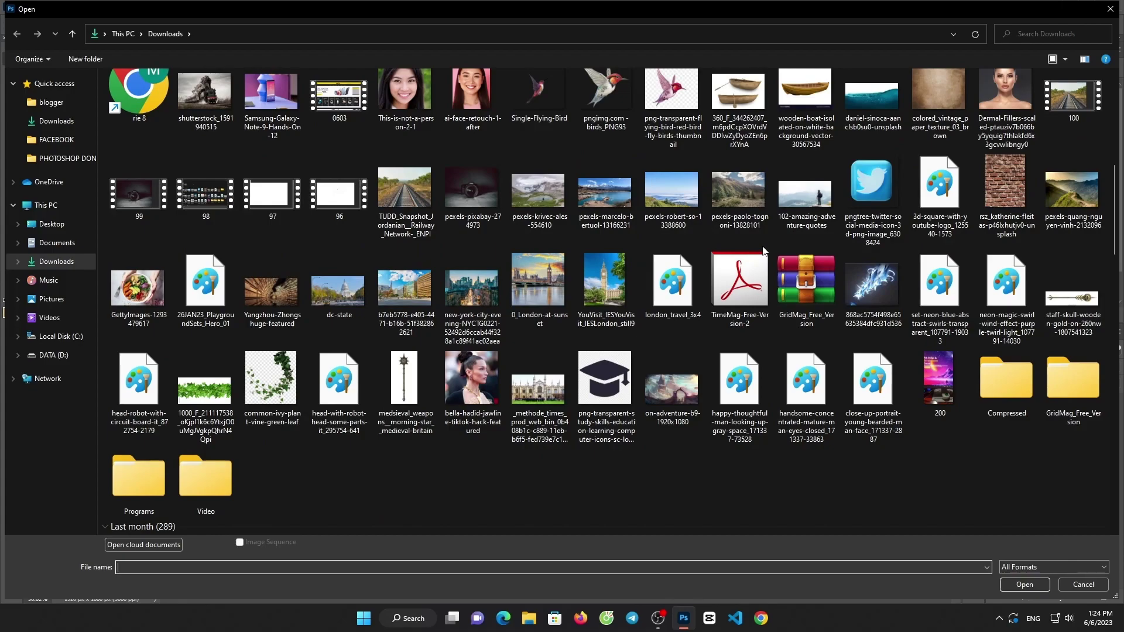
scroll(762, 250, "down", 5)
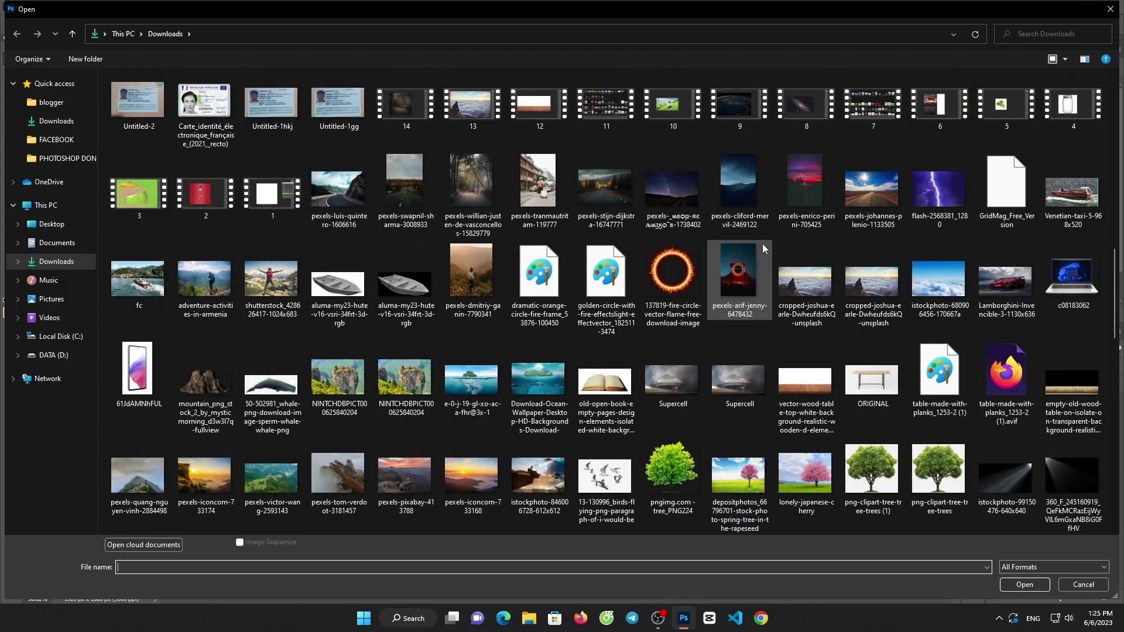
scroll(762, 248, "down", 5)
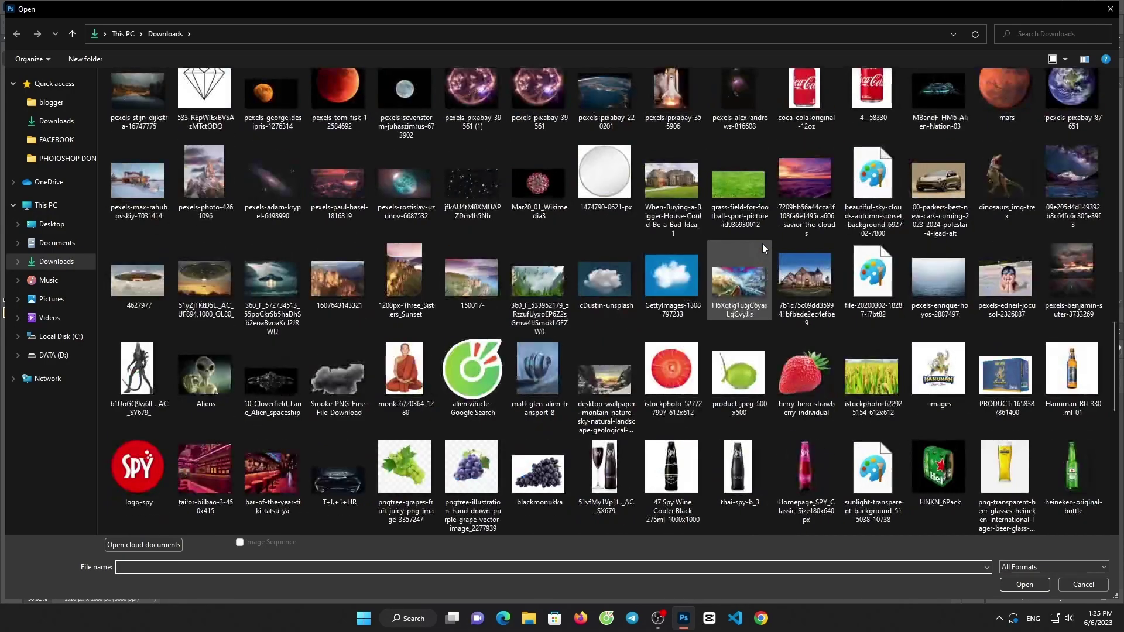
scroll(763, 247, "down", 5)
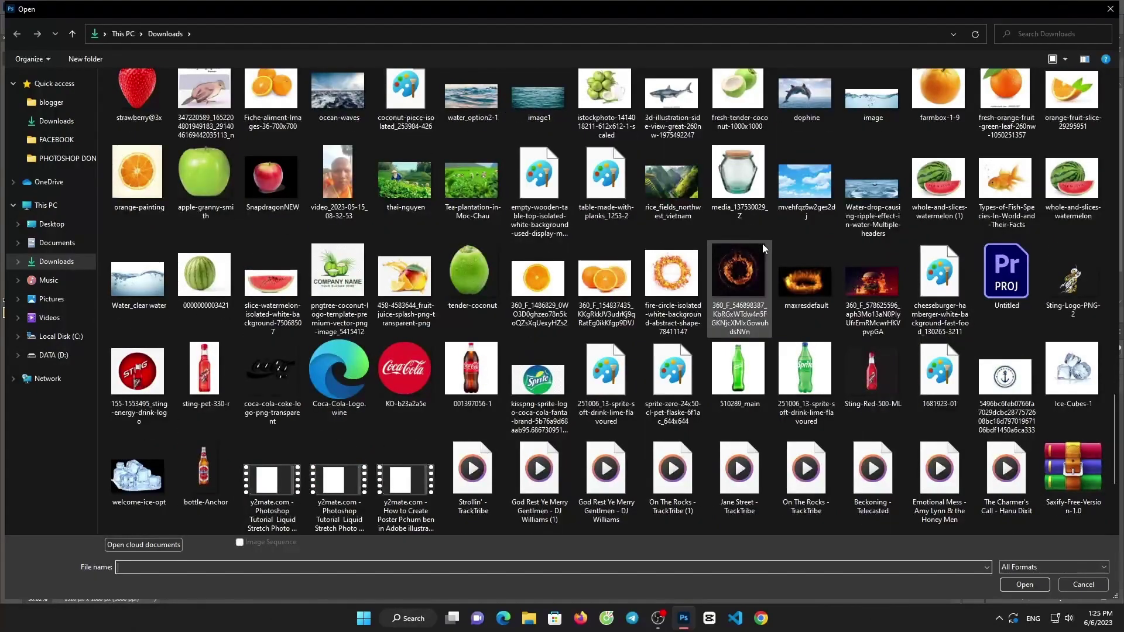
scroll(763, 248, "up", 2)
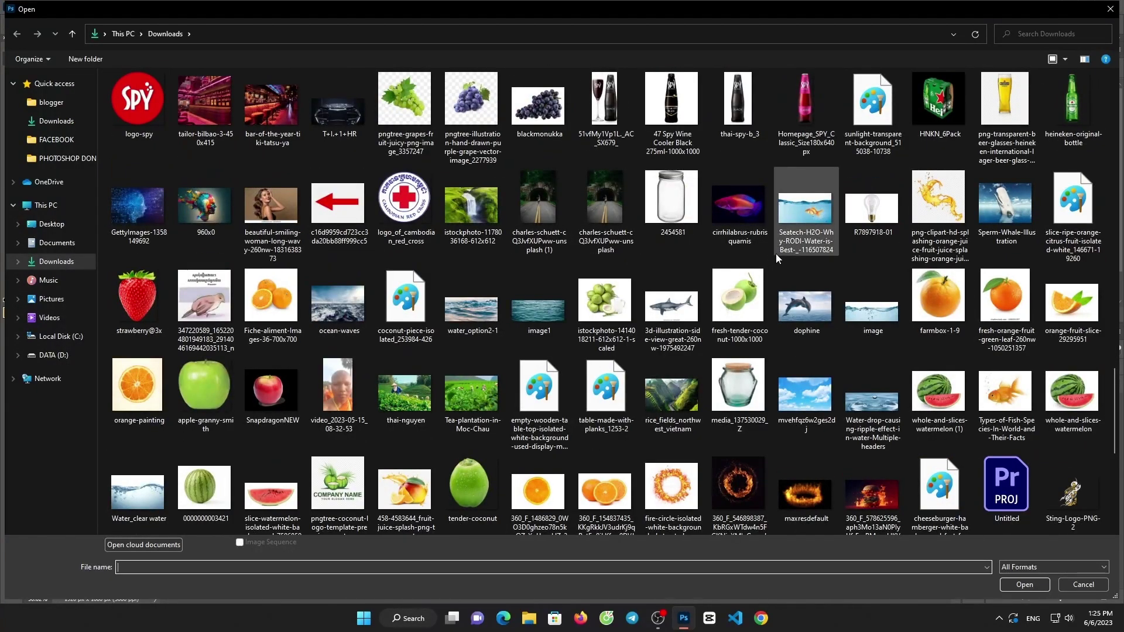
scroll(519, 279, "up", 5)
scroll(518, 279, "down", 5)
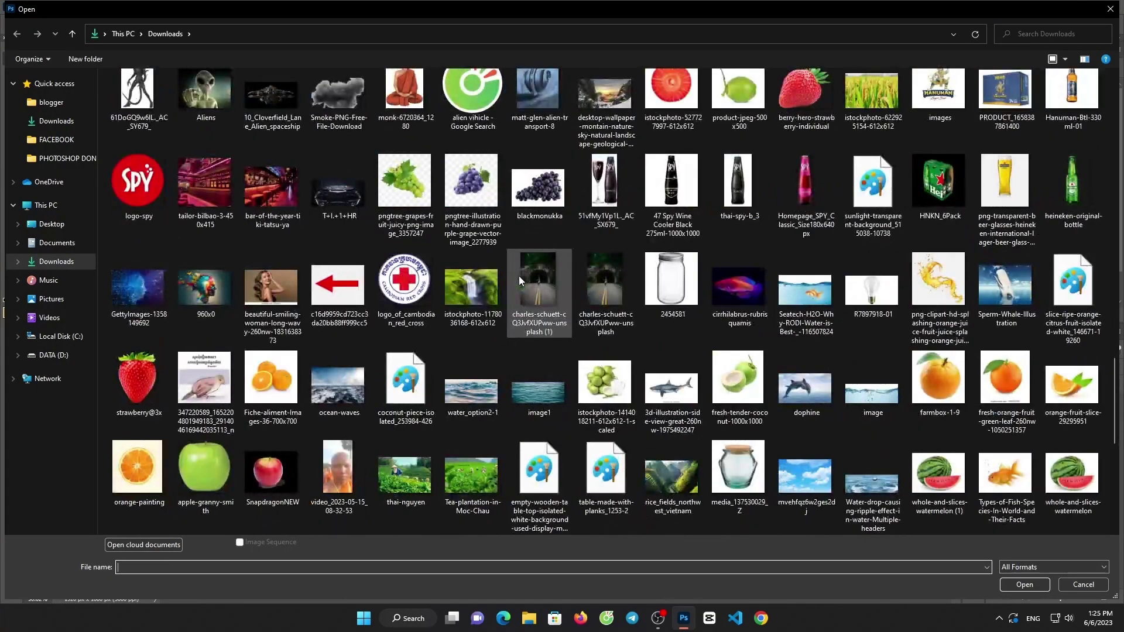
scroll(519, 280, "down", 3)
scroll(522, 276, "down", 3)
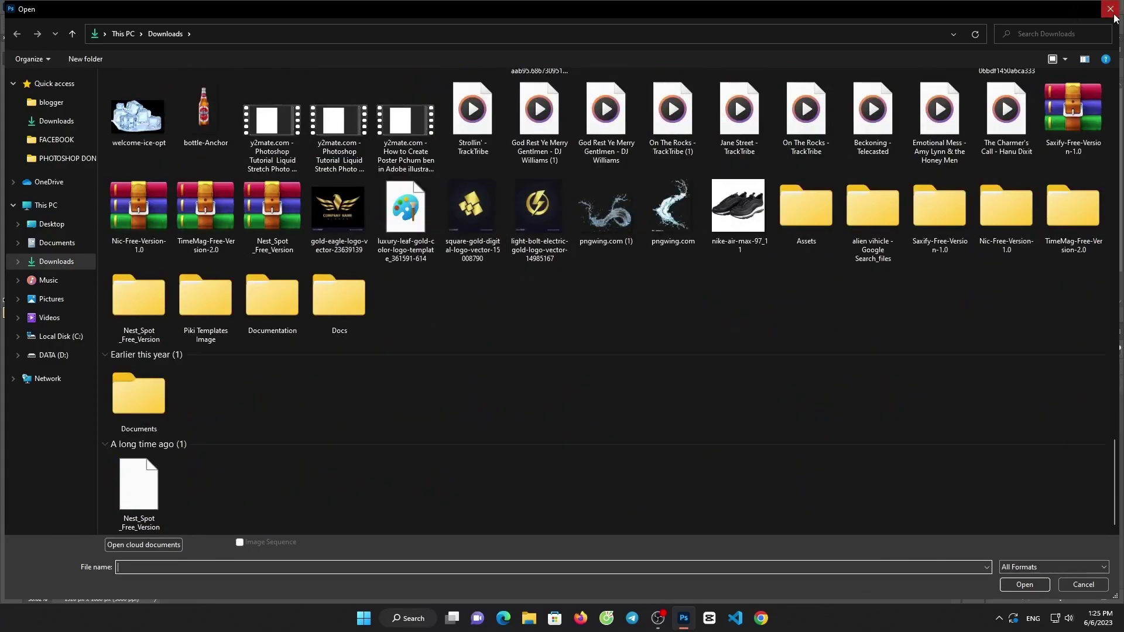
key("Escape")
Step: Enter Chrome with a profile and search Google Images for 'holl'
scroll(509, 243, "down", 3)
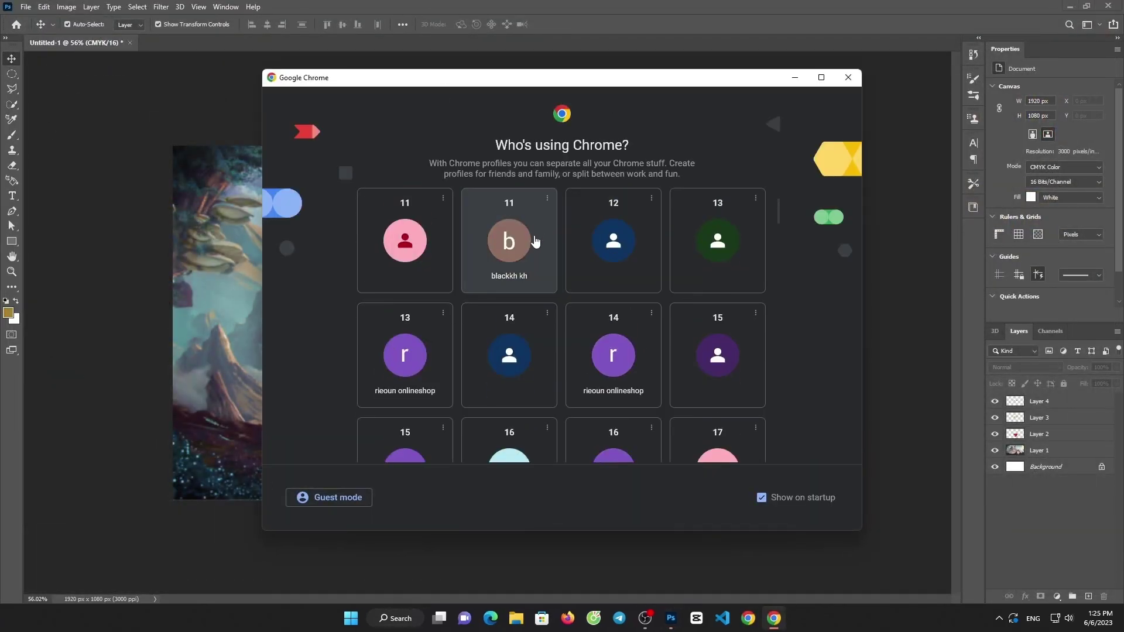
left_click(509, 243)
left_click(162, 25)
type("ho")
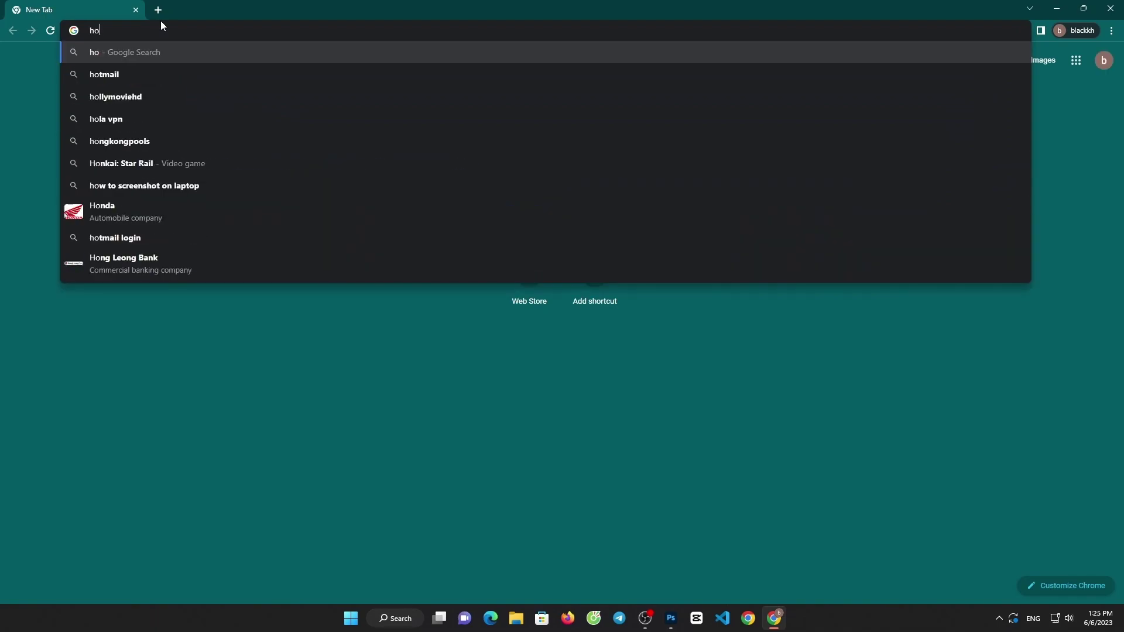
type("l")
key("Return")
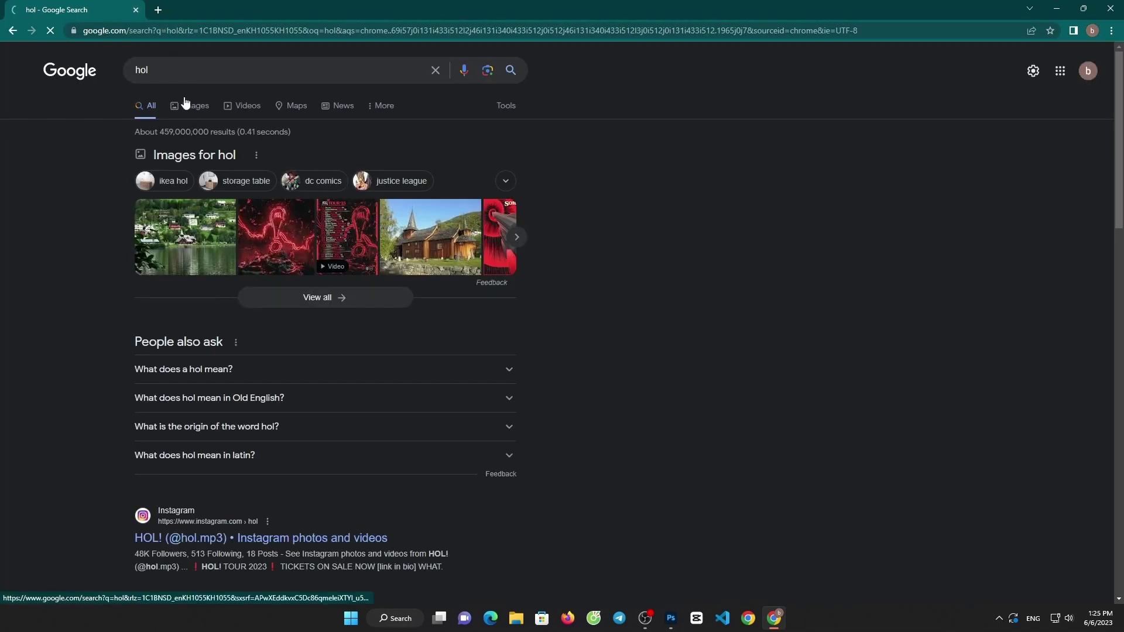
left_click(193, 107)
left_click(190, 72)
type("l")
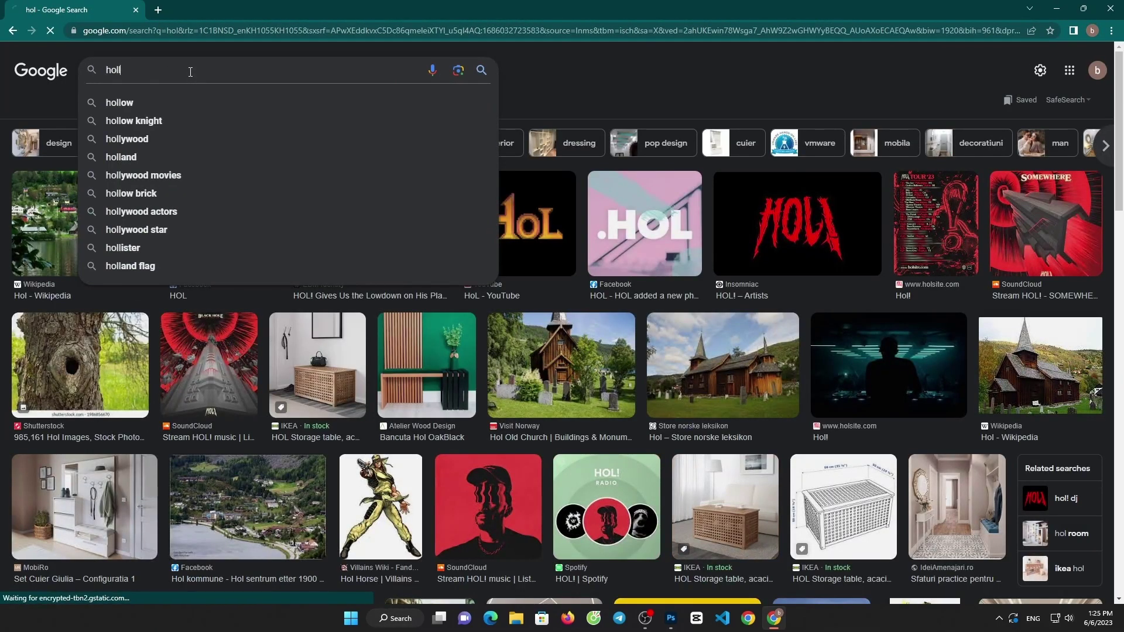
key("Return")
Step: Refine the image search to 'earth holl'
scroll(588, 122, "down", 5)
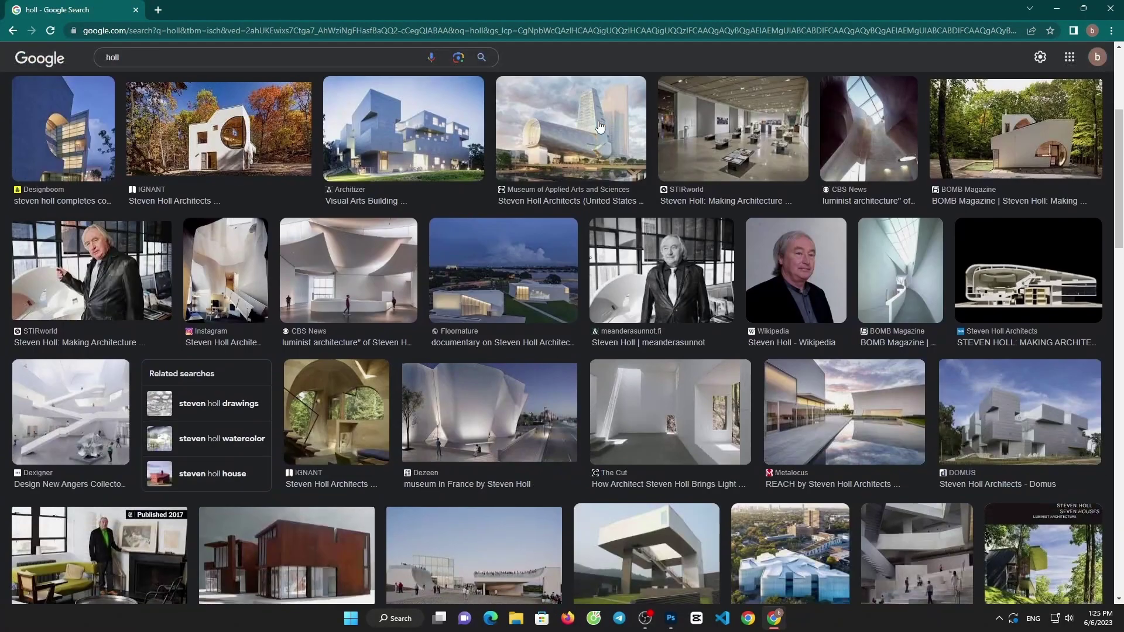
scroll(588, 122, "down", 5)
scroll(607, 124, "down", 5)
scroll(159, 56, "up", 6)
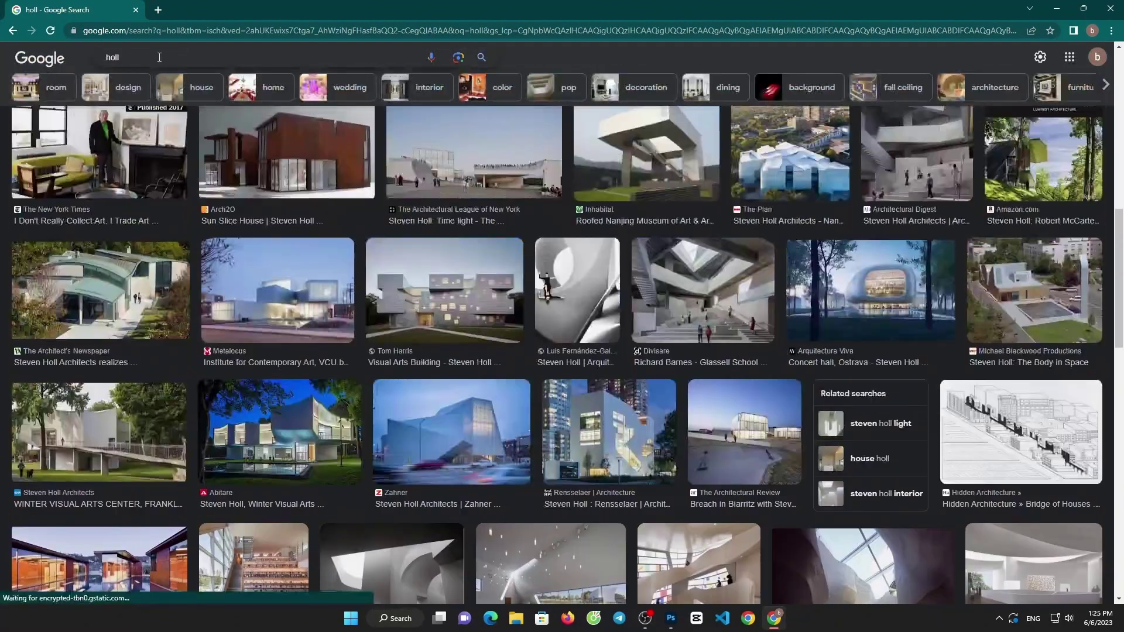
left_click(213, 63)
key("BackSpace")
key("BackSpace")
key("BackSpace")
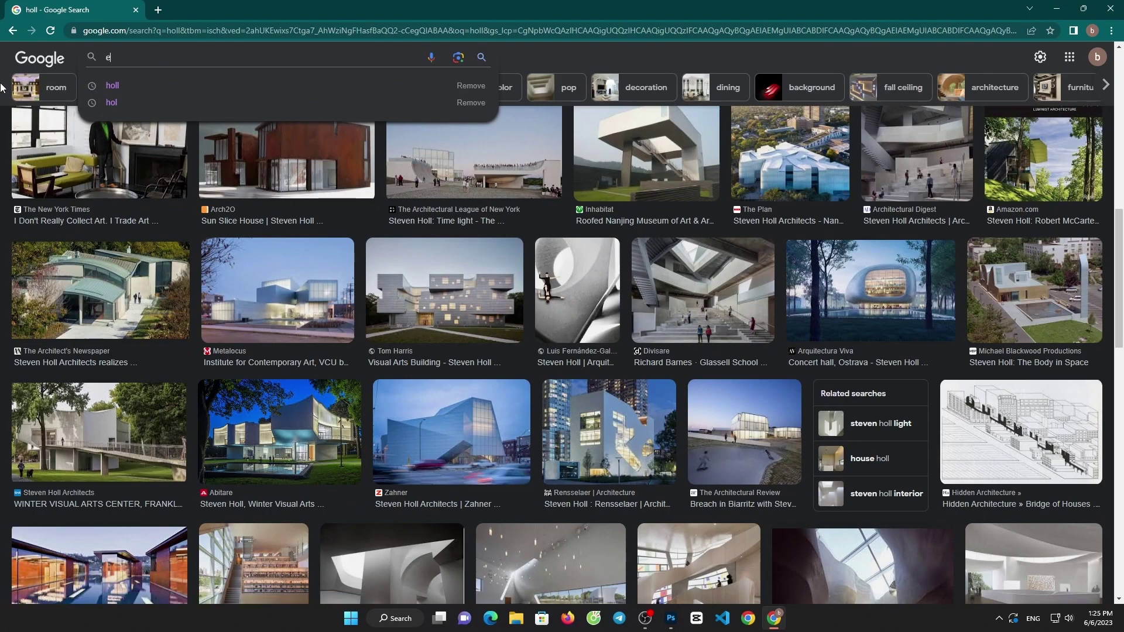
type("arth hol")
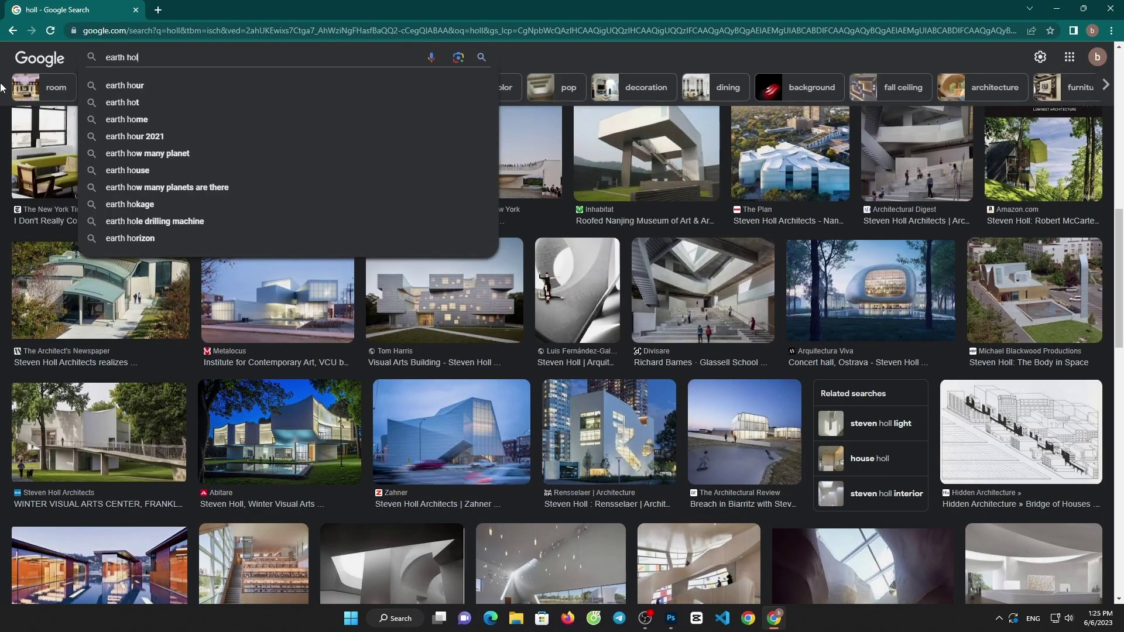
type("l")
key("Return")
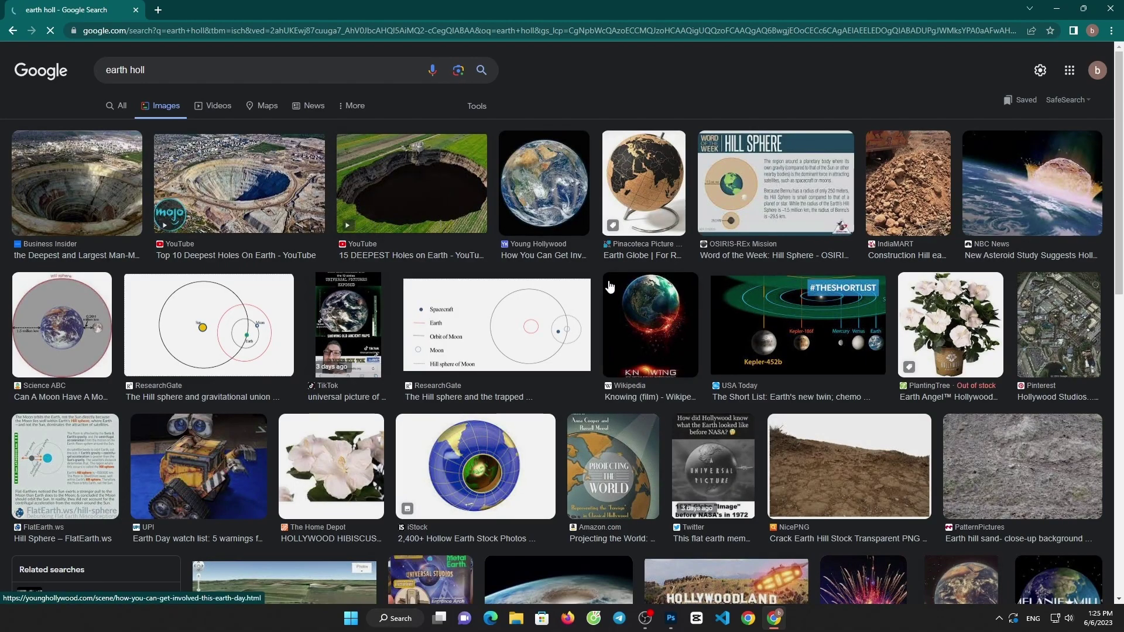
Step: Preview deep-pit photos, settling on the turquoise open-pit lake image
scroll(611, 281, "down", 4)
scroll(610, 281, "down", 3)
scroll(739, 252, "down", 2)
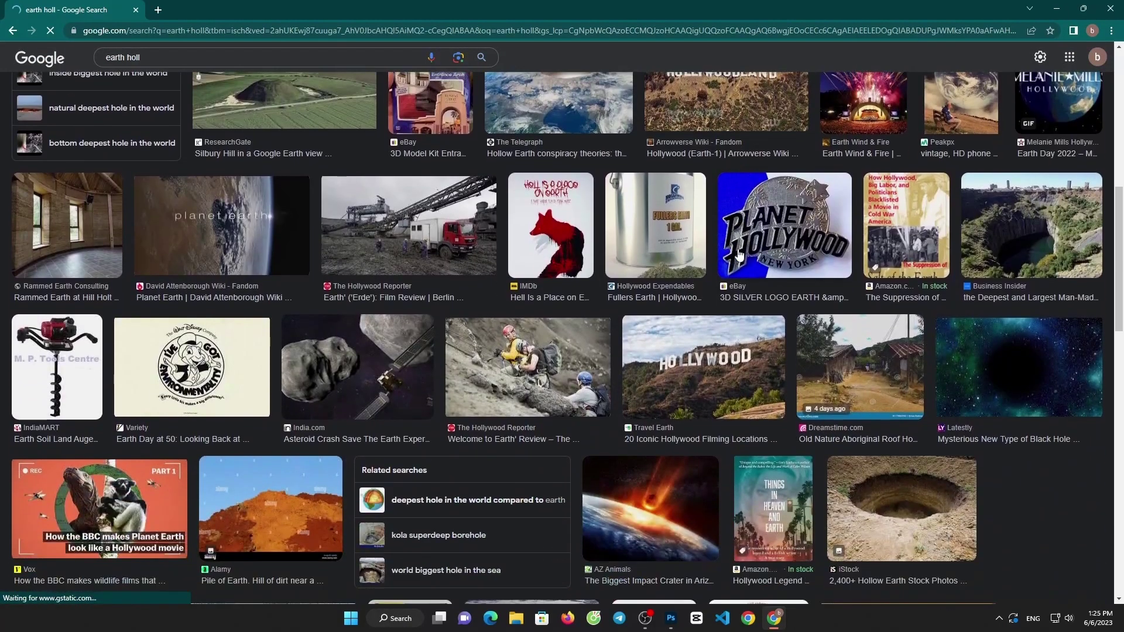
left_click(972, 237)
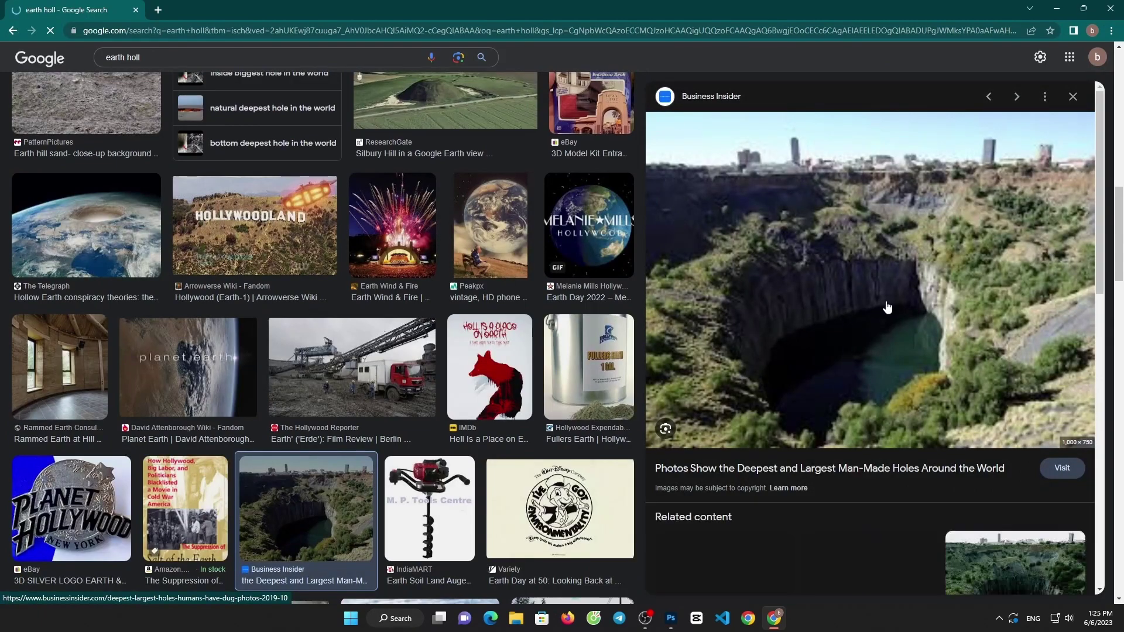
left_click(871, 503)
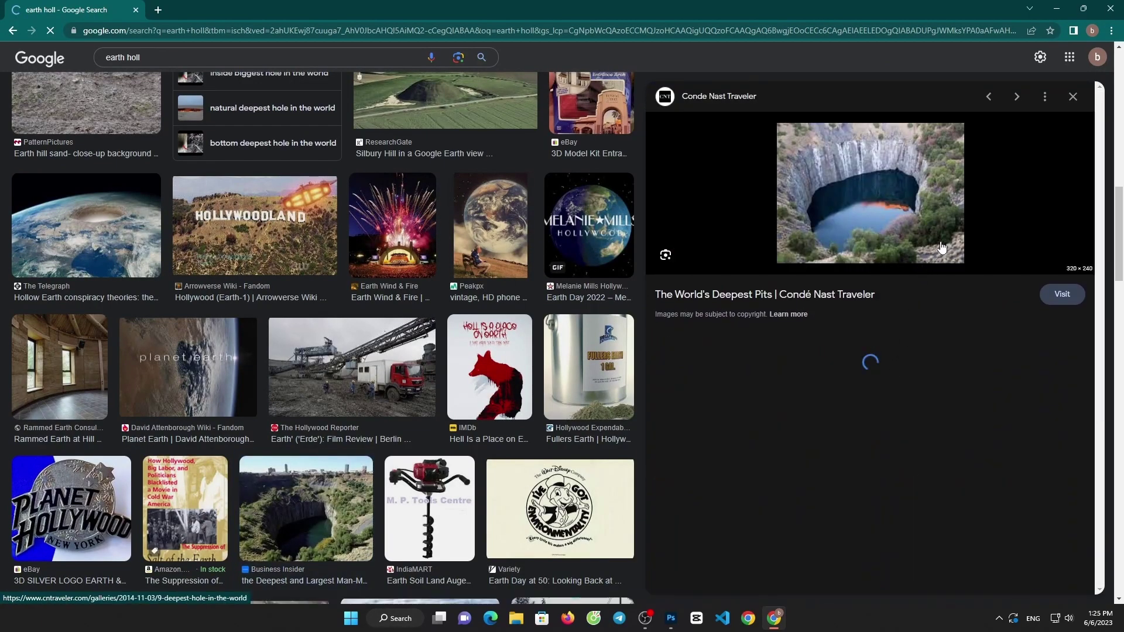
left_click(769, 434)
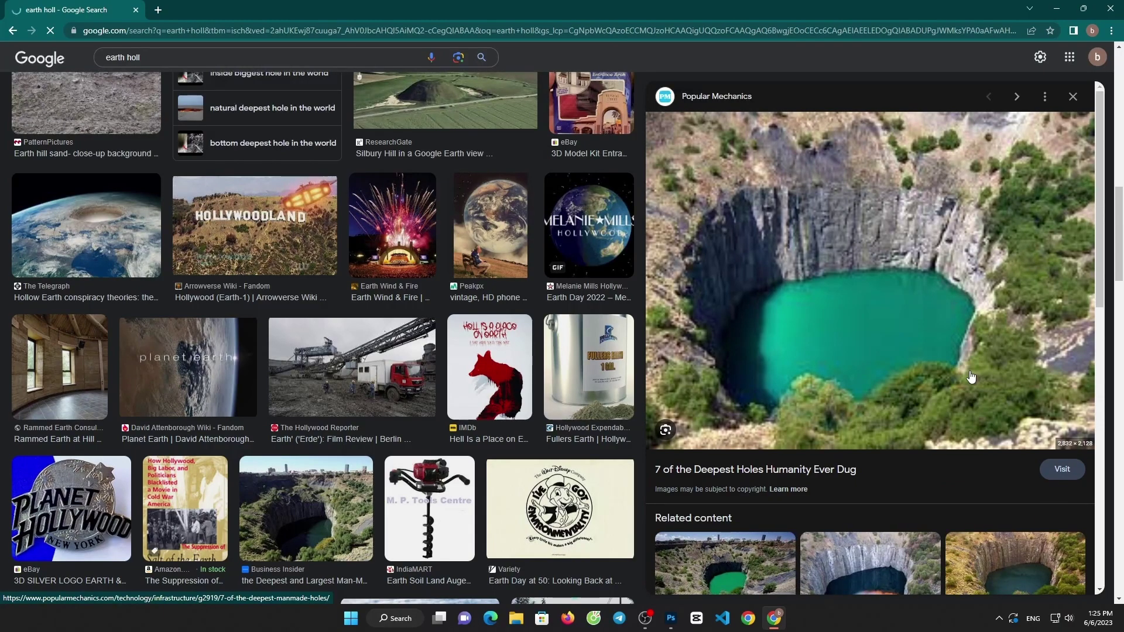
Step: Save the turquoise pit lake photo as a JPG to Downloads
right_click(828, 240)
left_click(884, 346)
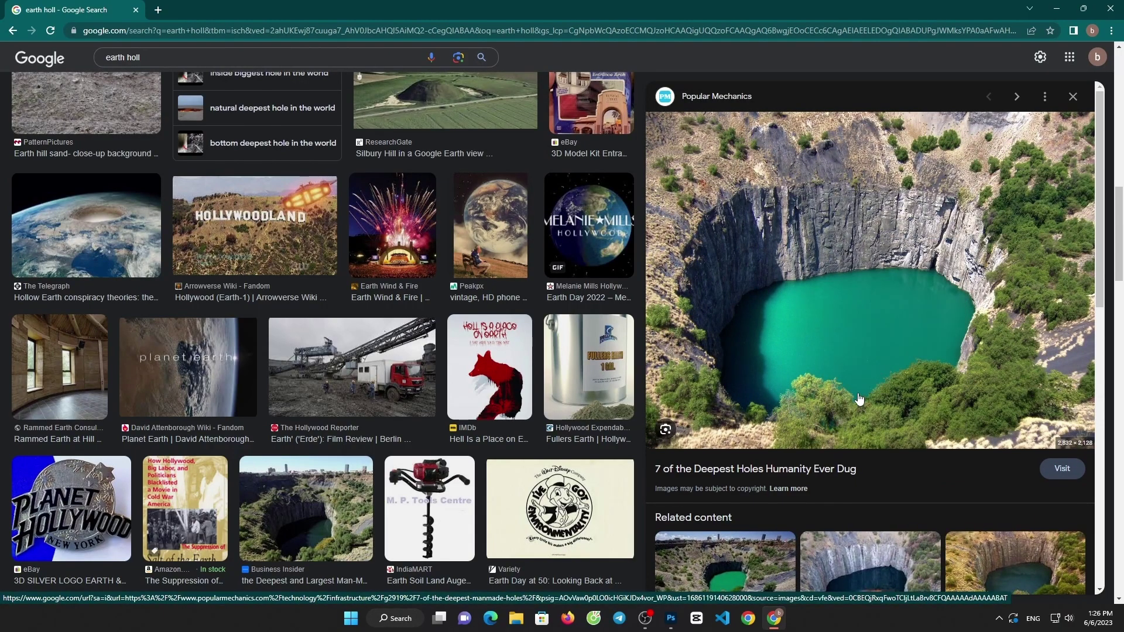
left_click(1008, 583)
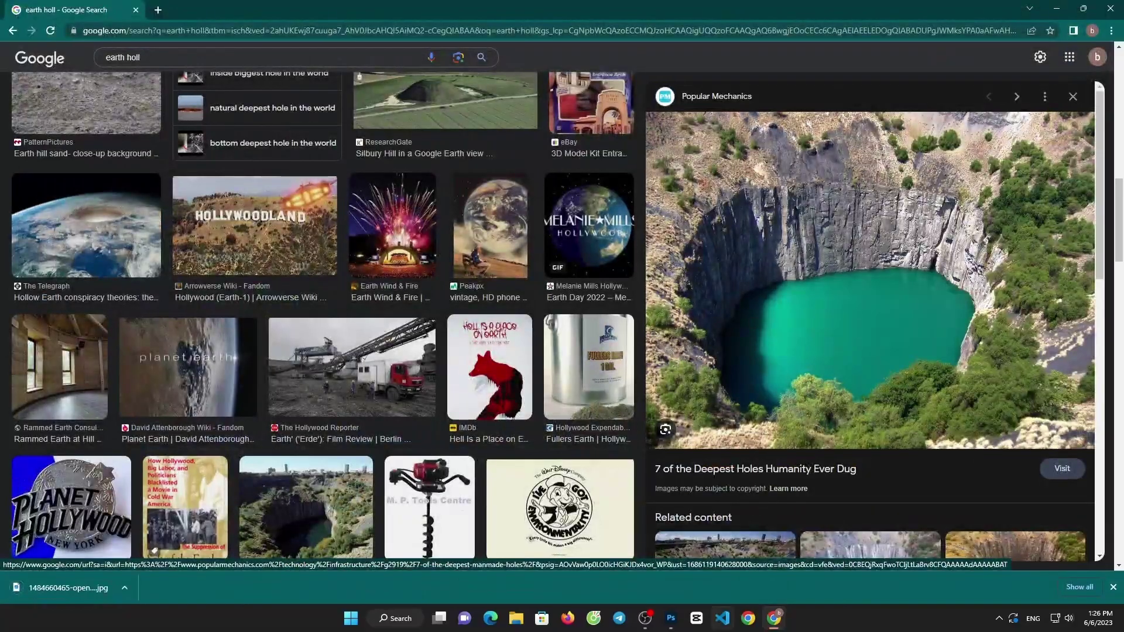
left_click(673, 625)
Step: Open the open-pit mine photo and add a new Layer 5 below Layer 4 in the composite
left_click(26, 6)
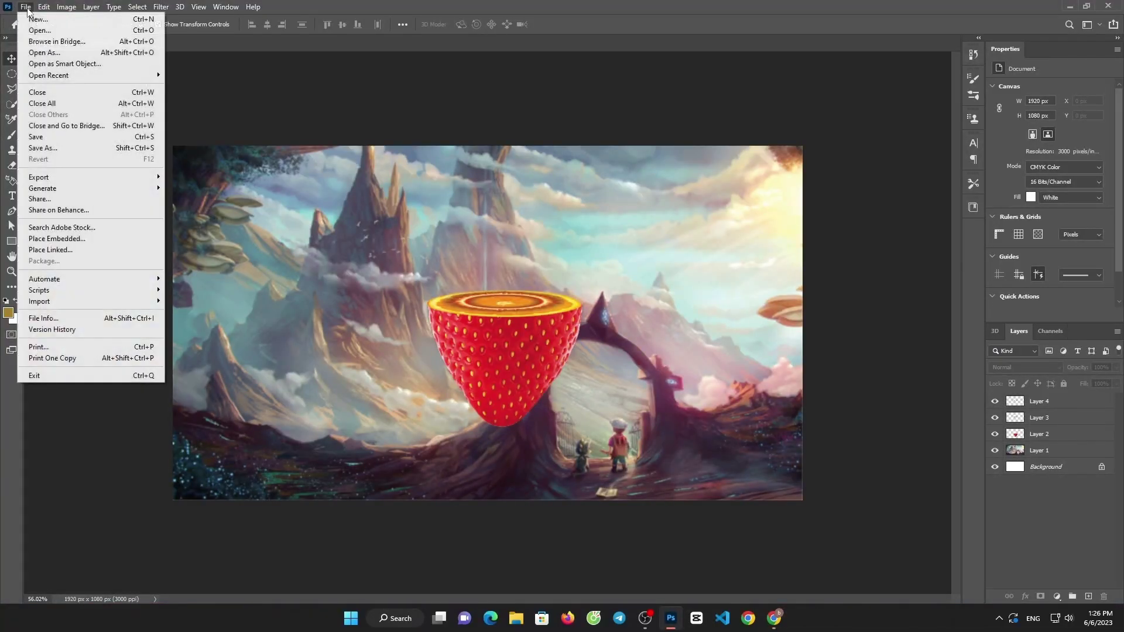
left_click(35, 36)
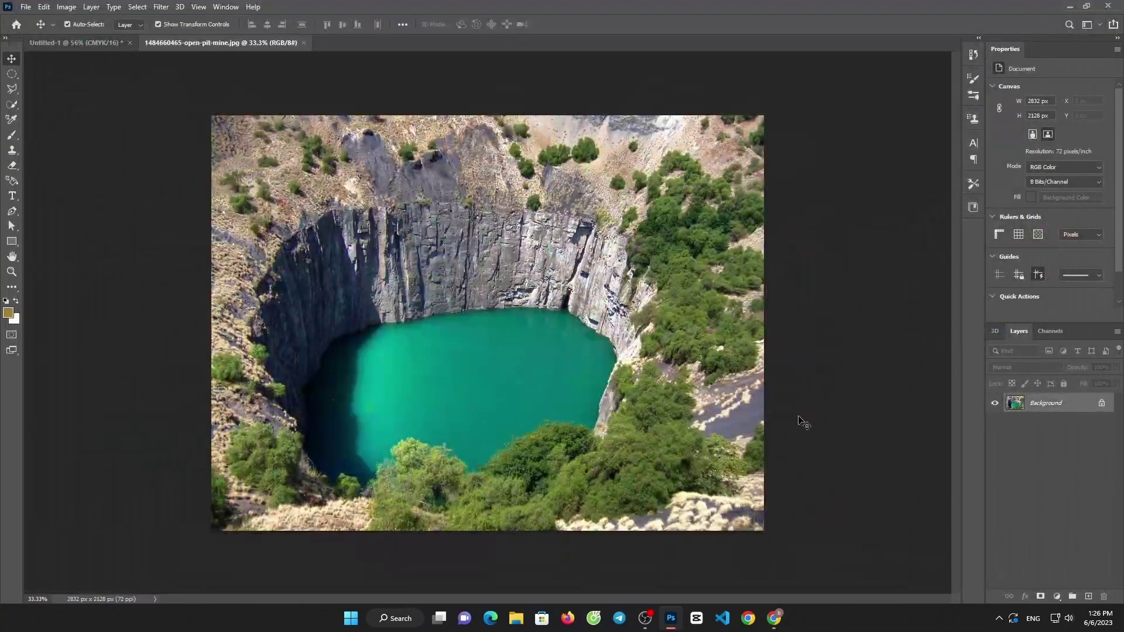
left_click(103, 43)
left_click(1034, 420)
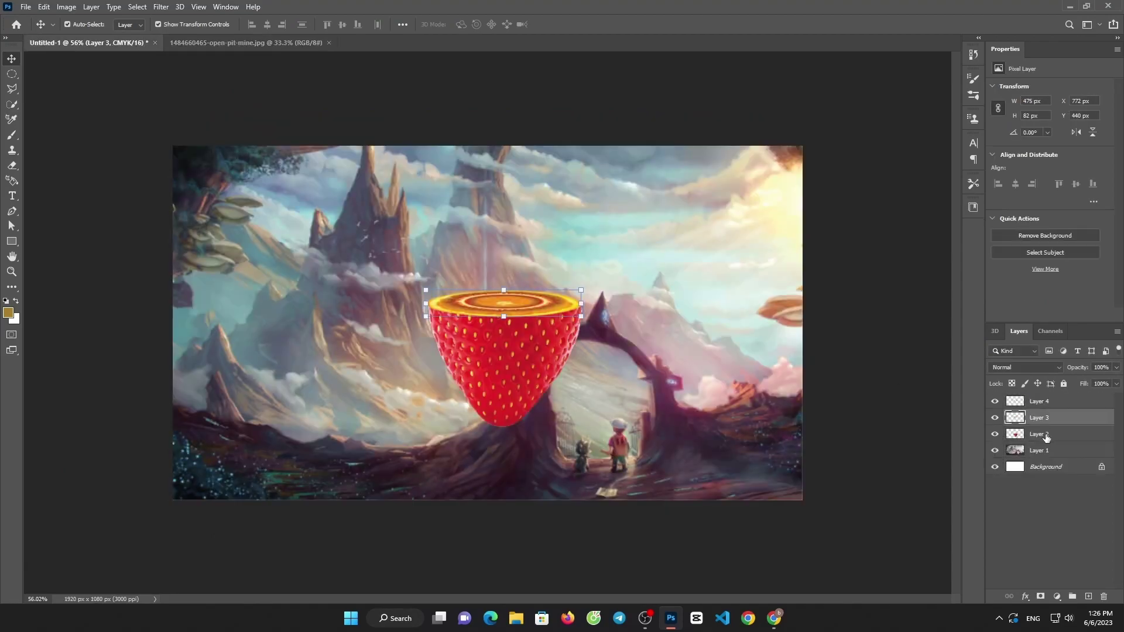
left_click(1088, 595)
left_click_drag(1046, 418, 1041, 413)
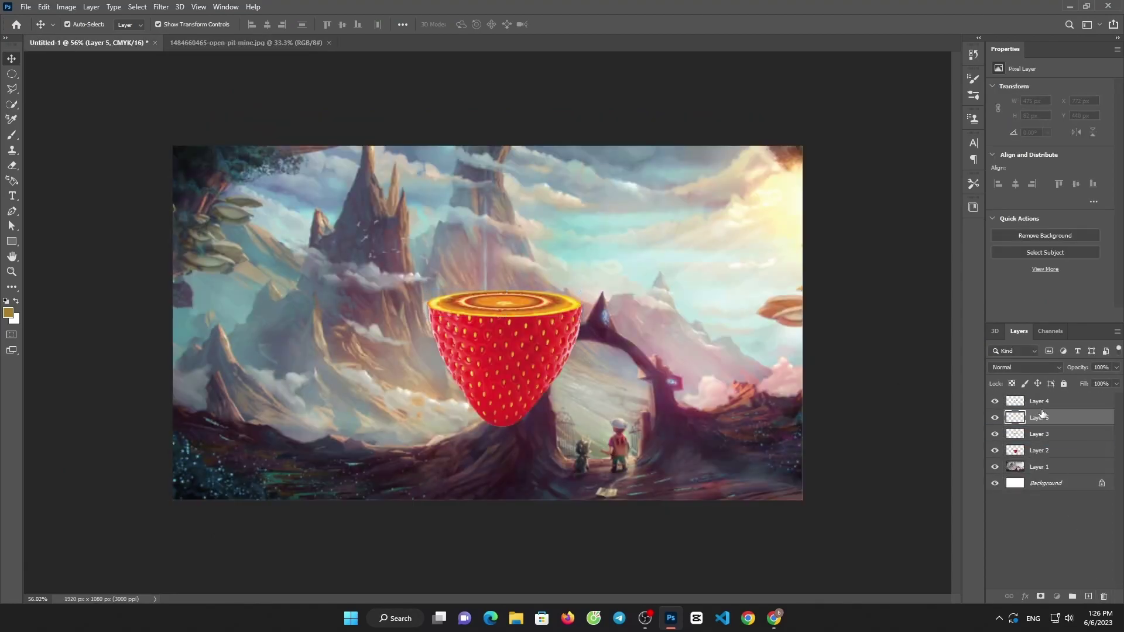
Step: Draw a flat ellipse, about 276 x 47 px, across the strawberry's cut top
right_click(12, 249)
left_click(33, 252)
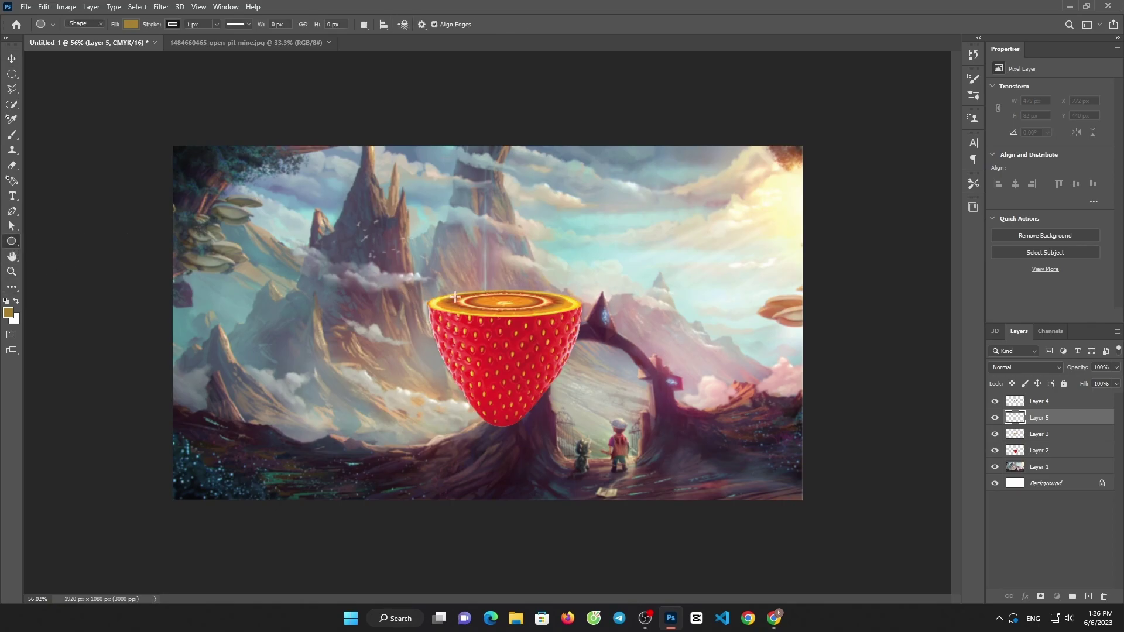
left_click_drag(455, 297, 550, 306)
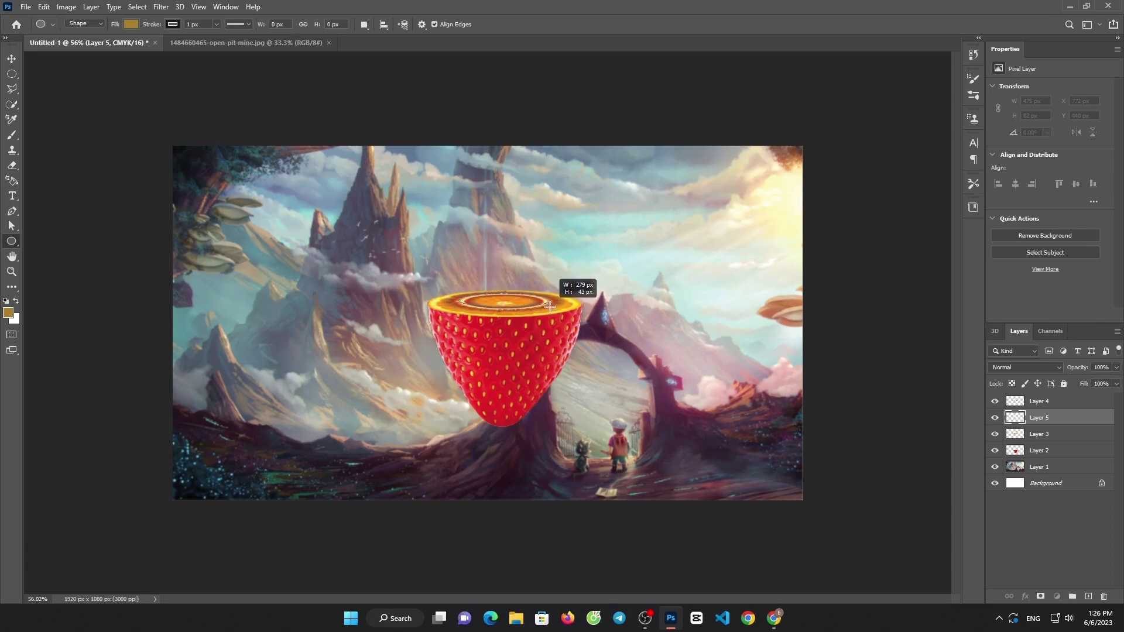
left_click_drag(548, 307, 548, 307)
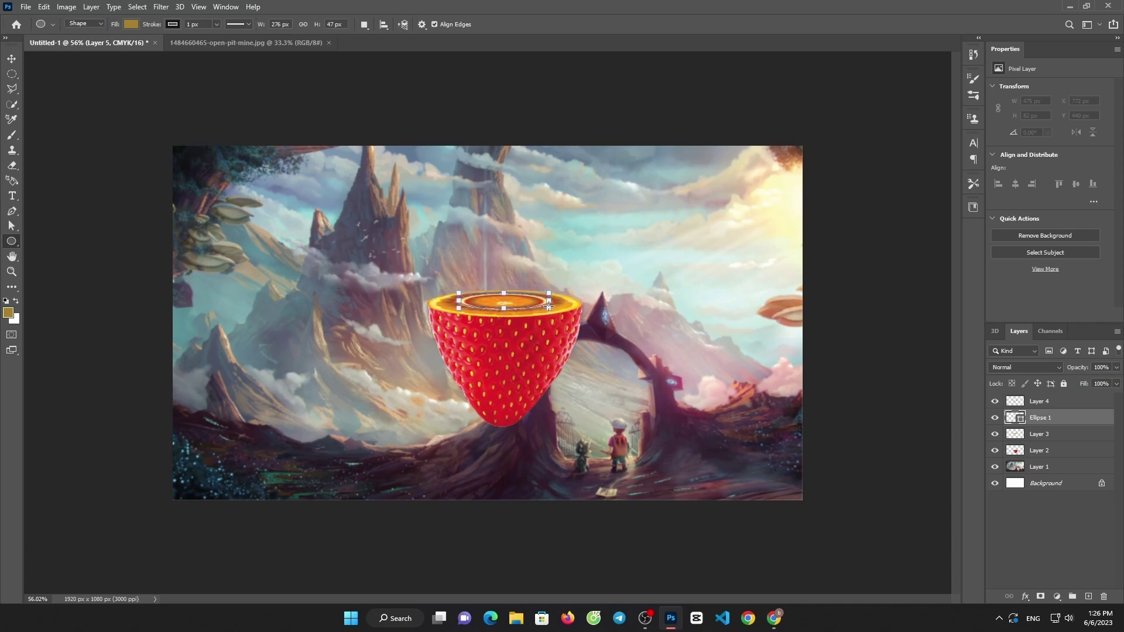
Step: Move the open-pit mine photo into the strawberry composite
left_click(223, 42)
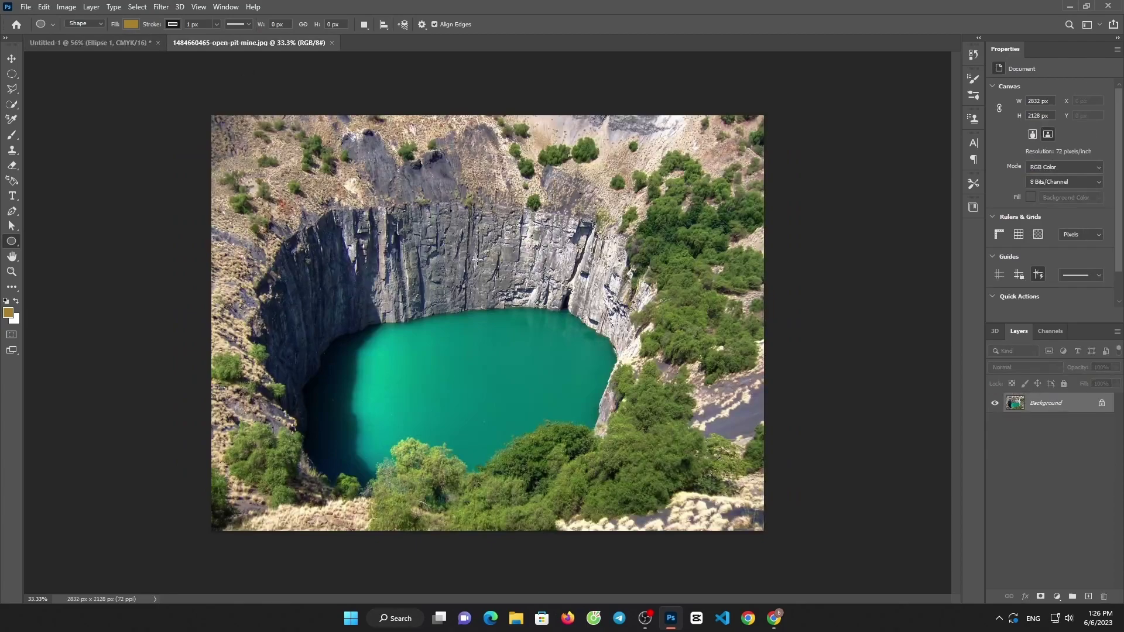
left_click(287, 114)
left_click(626, 159)
key("v")
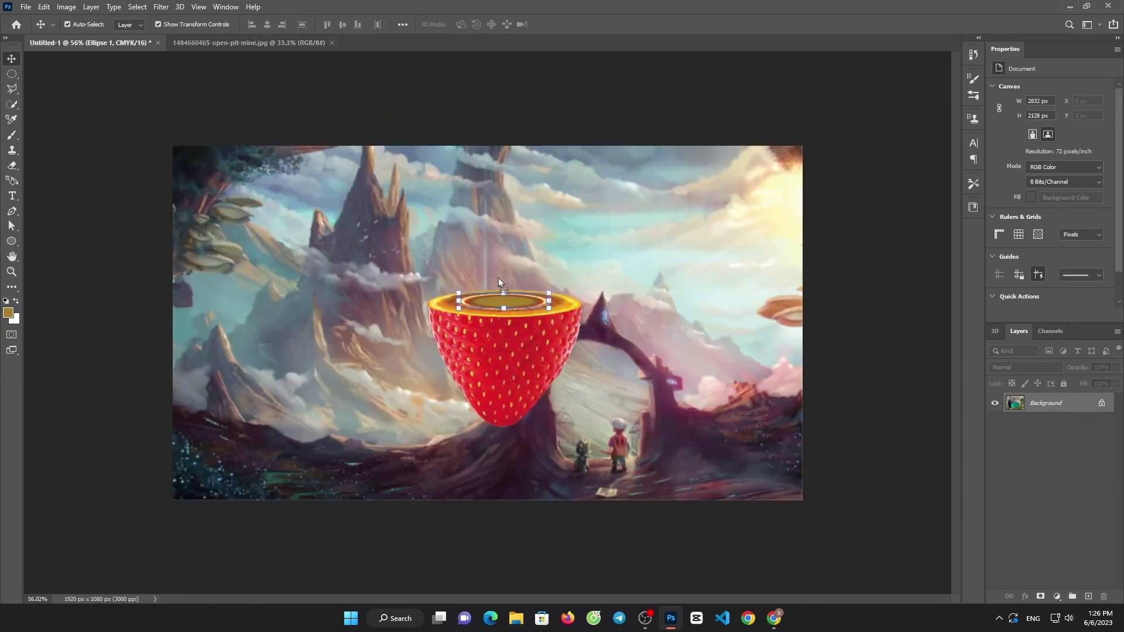
left_click_drag(108, 41, 497, 277)
left_click(599, 237)
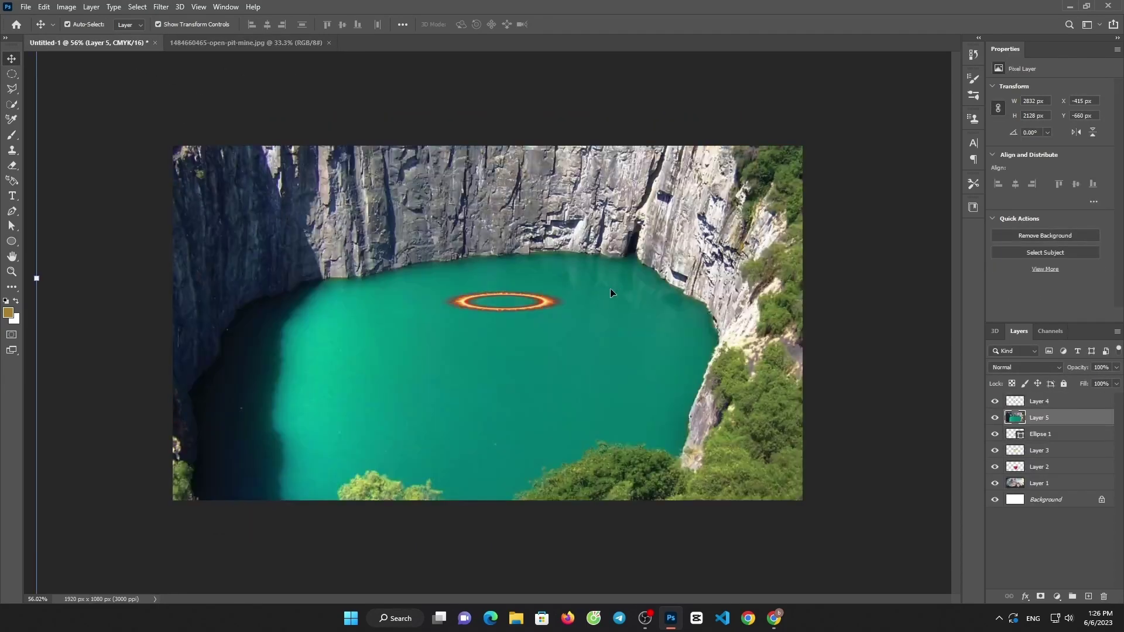
Step: Shrink and flatten the mine photo to fit over the ellipse on the strawberry top
scroll(742, 293, "down", 5)
mouse_move(644, 308)
left_mouse_down()
mouse_move(464, 304)
mouse_move(518, 304)
left_mouse_up()
scroll(515, 307, "up", 3)
scroll(514, 303, "up", 5)
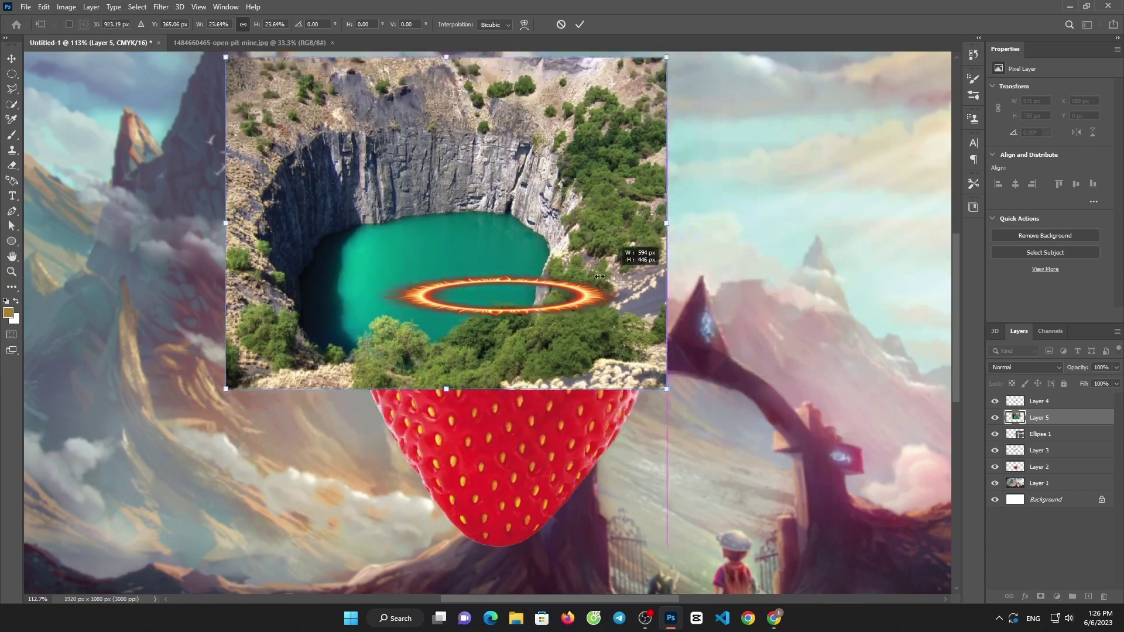
left_click_drag(863, 223, 426, 218)
left_click_drag(385, 274, 542, 331)
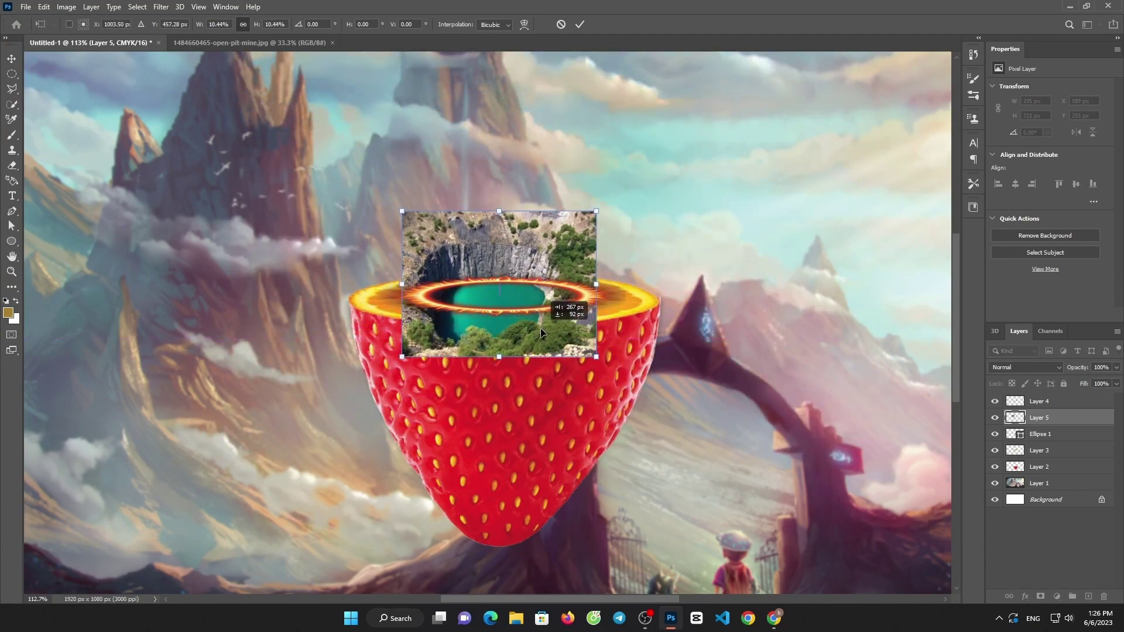
left_click_drag(592, 285, 577, 285)
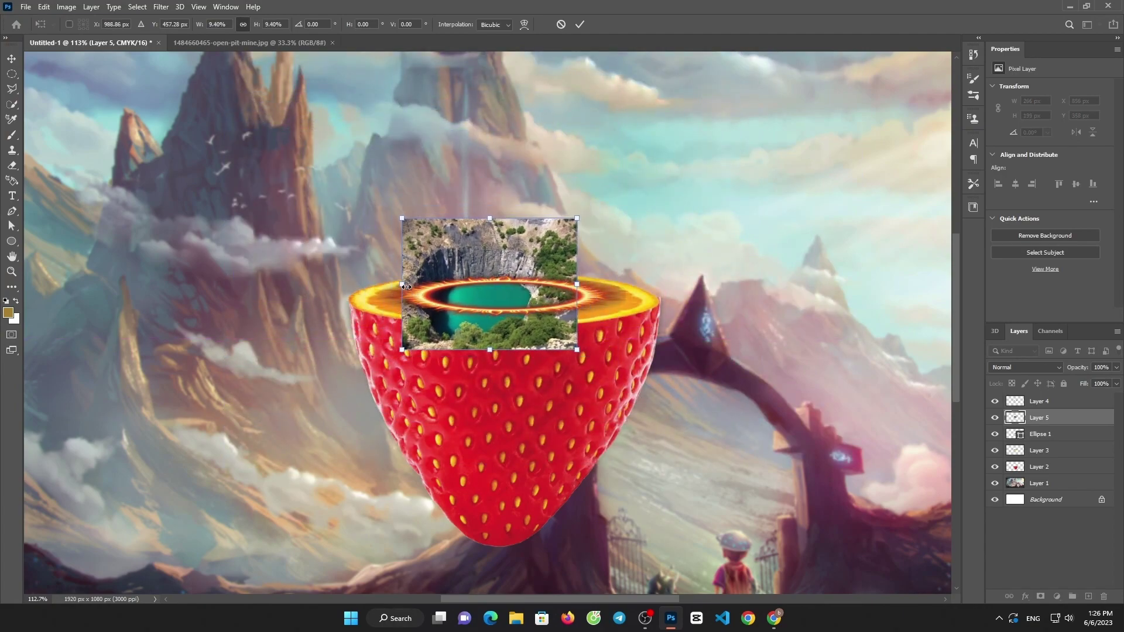
left_click_drag(407, 287, 427, 294)
left_click_drag(501, 232, 501, 279)
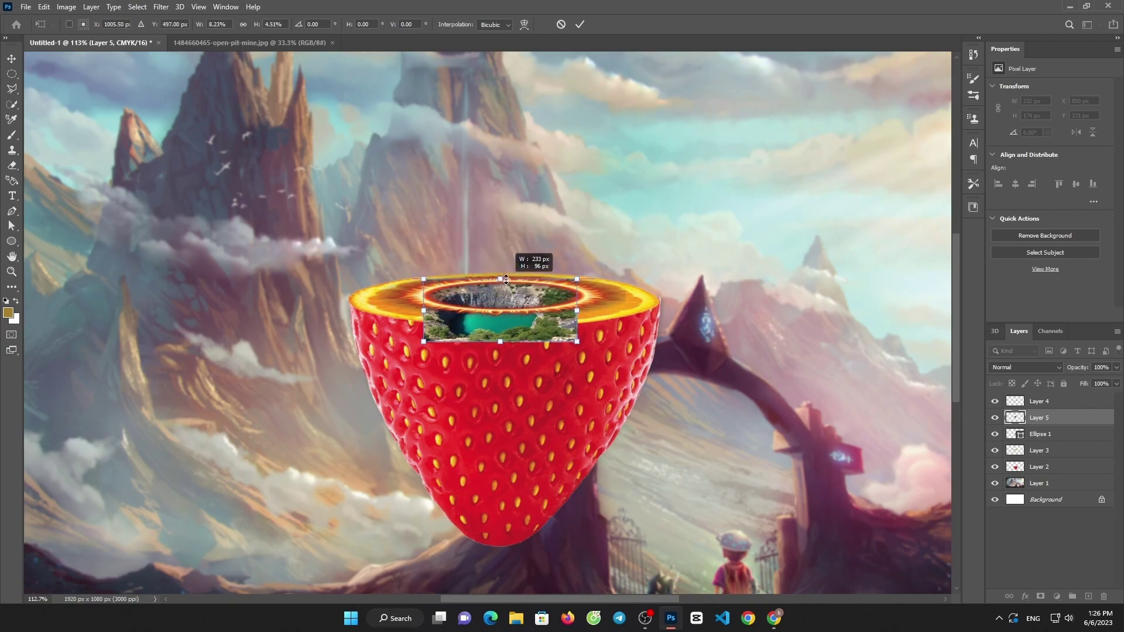
mouse_move(495, 348)
left_mouse_down()
mouse_move(497, 312)
mouse_move(537, 293)
mouse_move(596, 293)
left_mouse_up()
left_click_drag(432, 294, 428, 295)
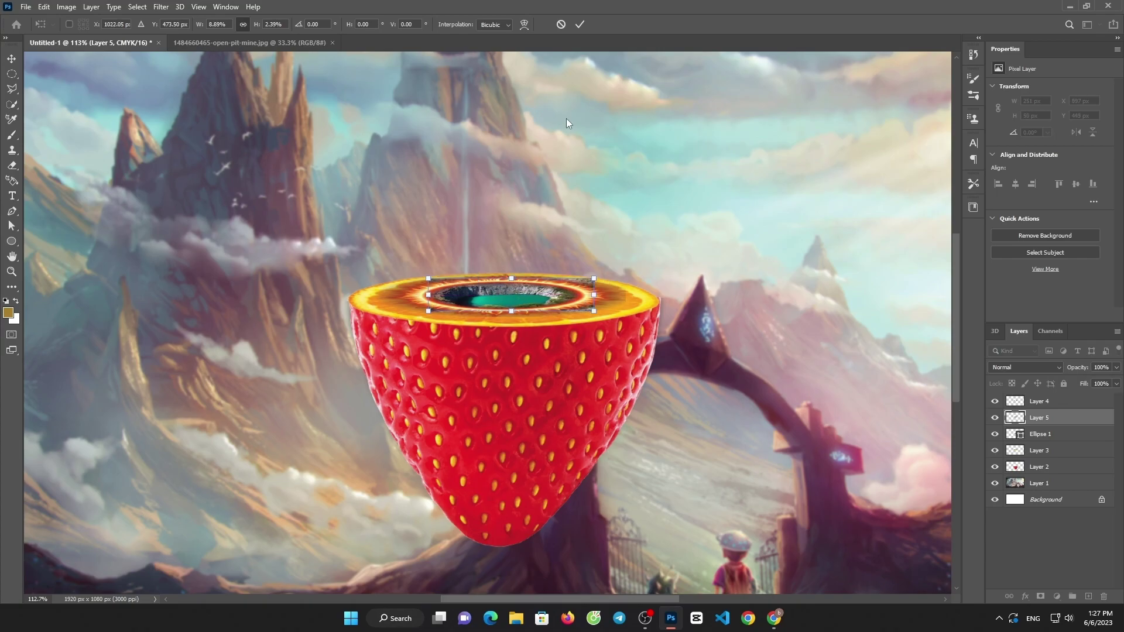
left_click(579, 24)
Step: Clip the mine photo layer to Ellipse 1 with a clipping mask
right_click(1037, 419)
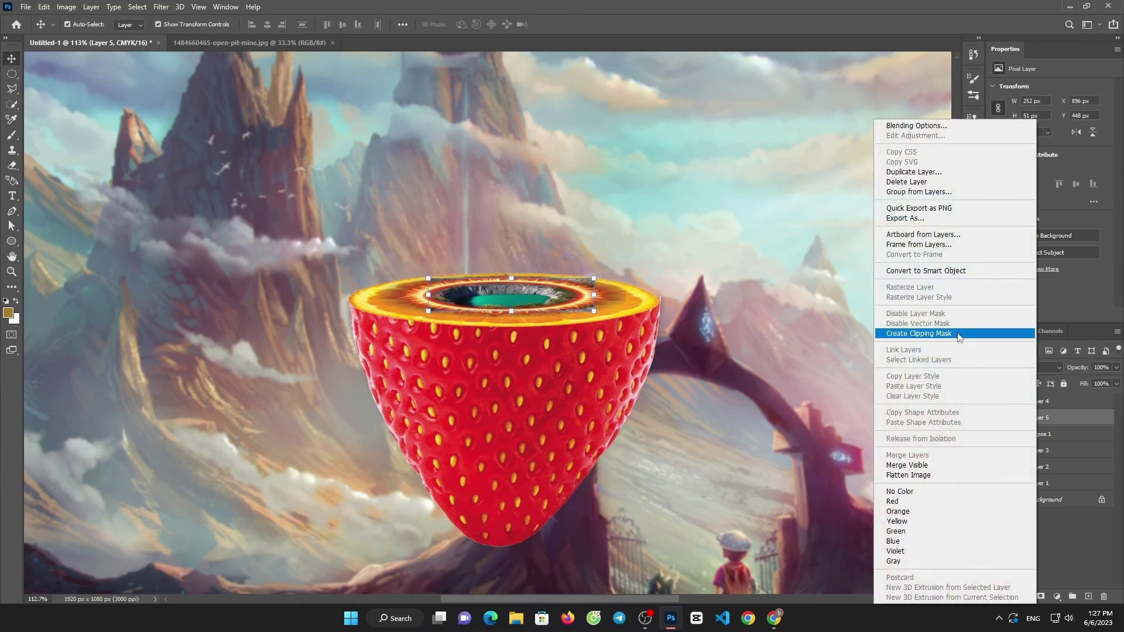
left_click(929, 334)
scroll(714, 384, "down", 2)
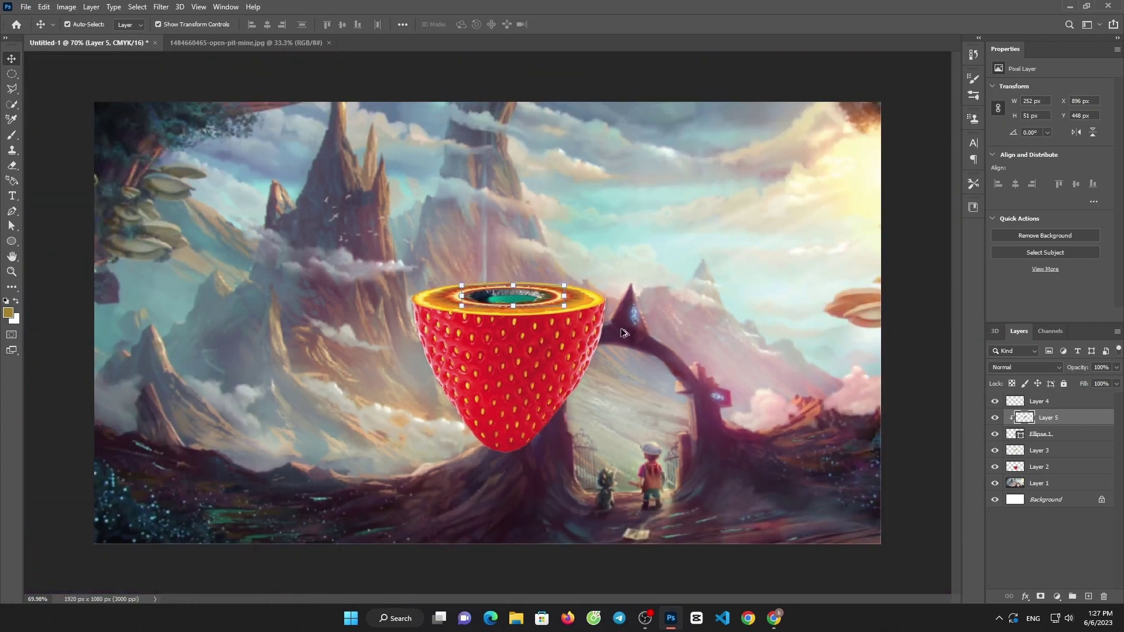
scroll(642, 351, "down", 4)
left_click(899, 281)
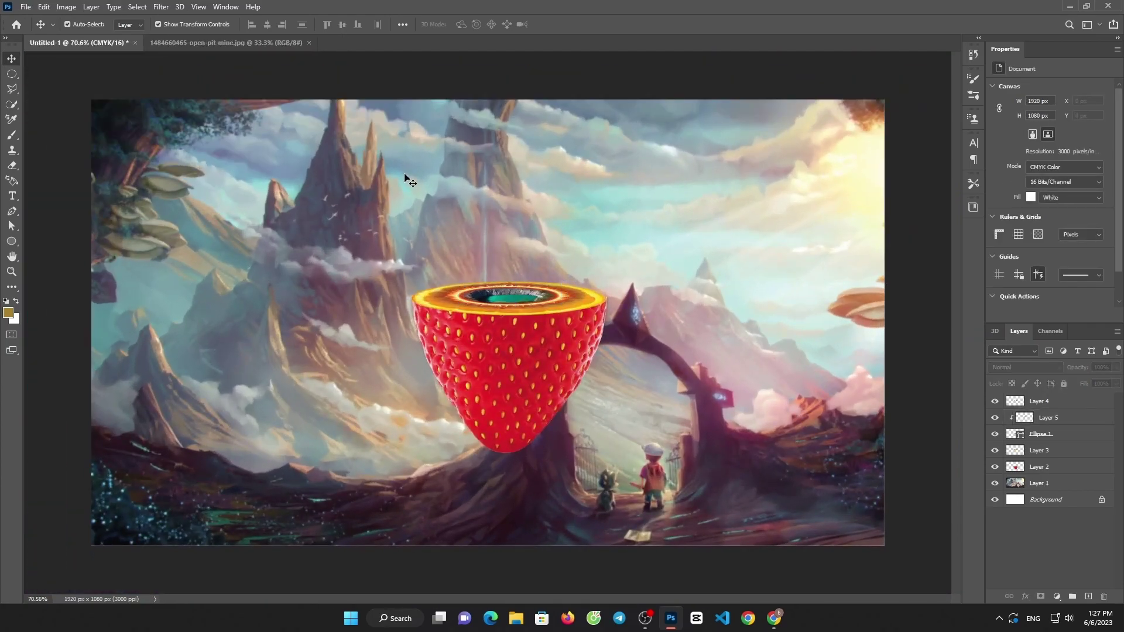
Step: Open the SPY Classic bottle PNG and bring it into the Untitled-1 strawberry composite
left_click(25, 6)
left_click(41, 34)
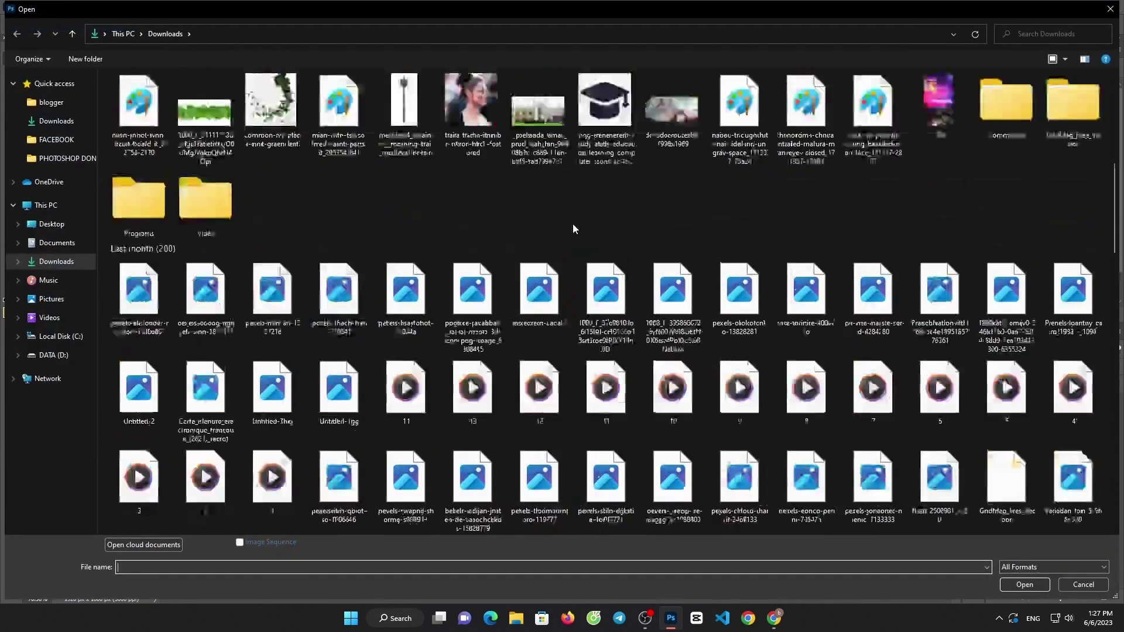
scroll(572, 223, "down", 5)
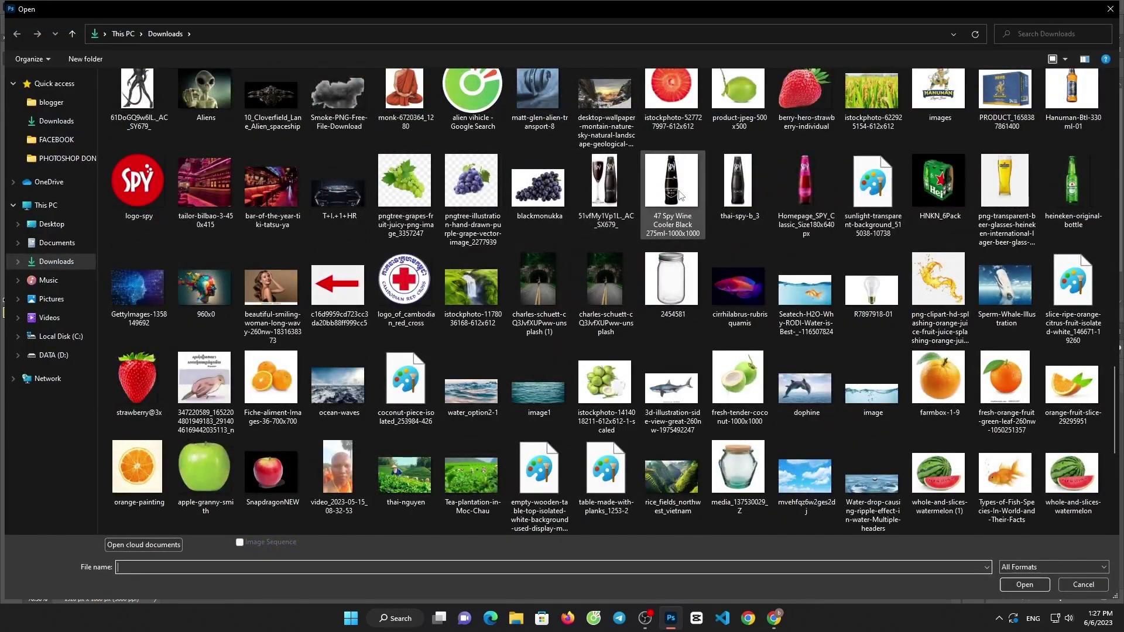
double_click(806, 186)
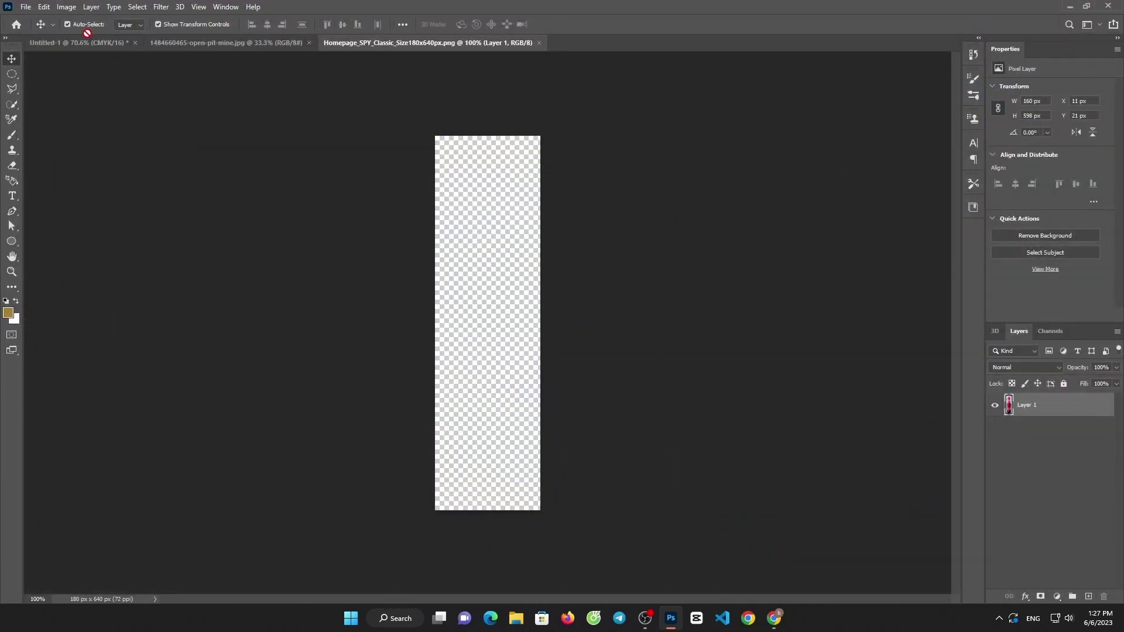
left_click_drag(87, 32, 85, 40)
left_click_drag(508, 258, 511, 233)
key("Return")
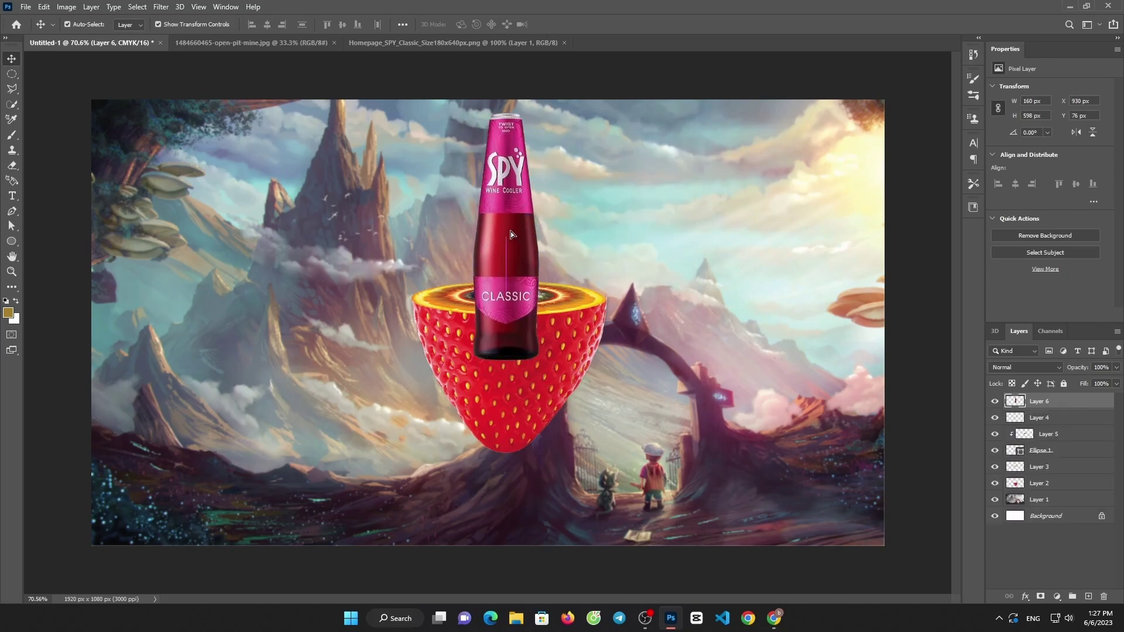
Step: Resize the bottle to about 63% and stand it upright in the strawberry pit
left_click_drag(505, 111, 505, 255)
left_click_drag(519, 298, 523, 242)
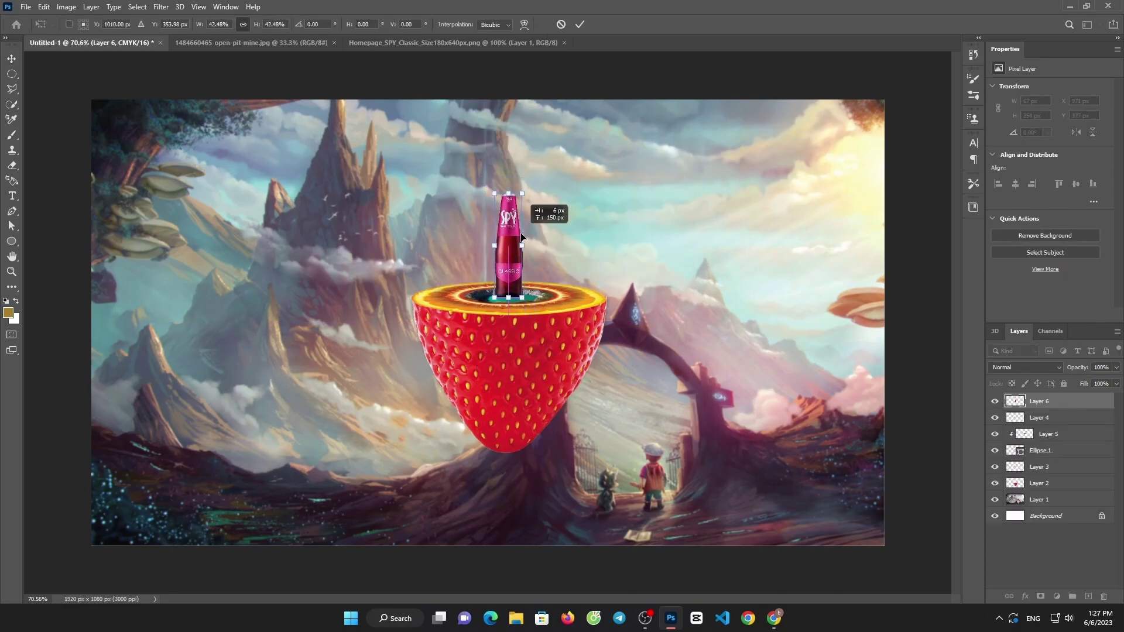
left_click_drag(510, 200, 509, 148)
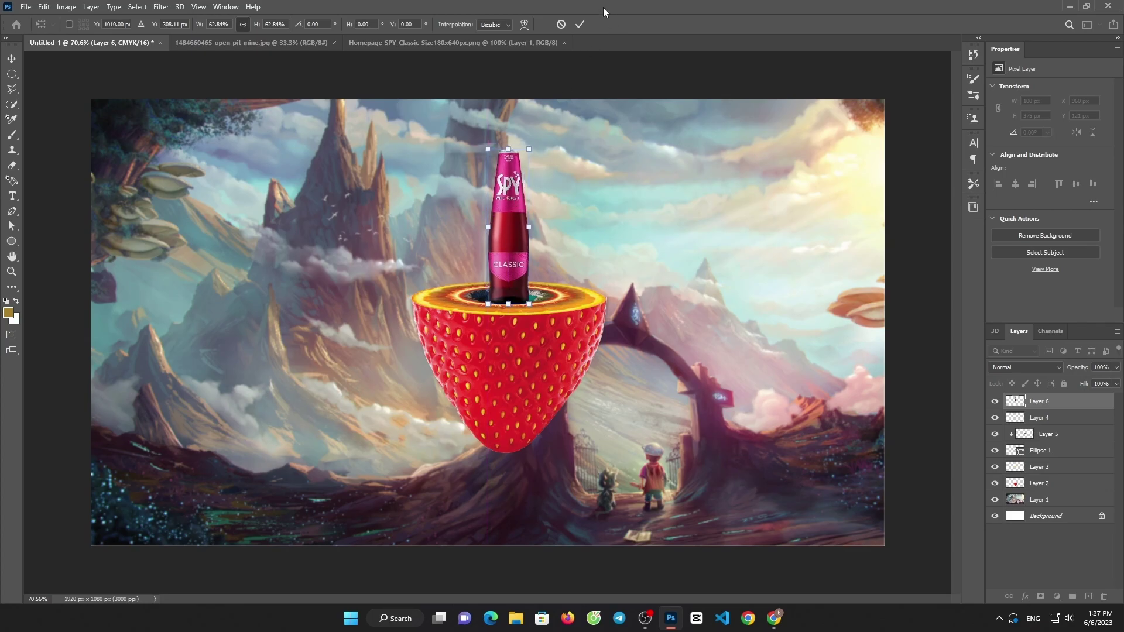
left_click(579, 24)
Step: Erase the bottle's dark base around the rim and nudge it slightly lower into the pit
scroll(509, 290, "up", 3)
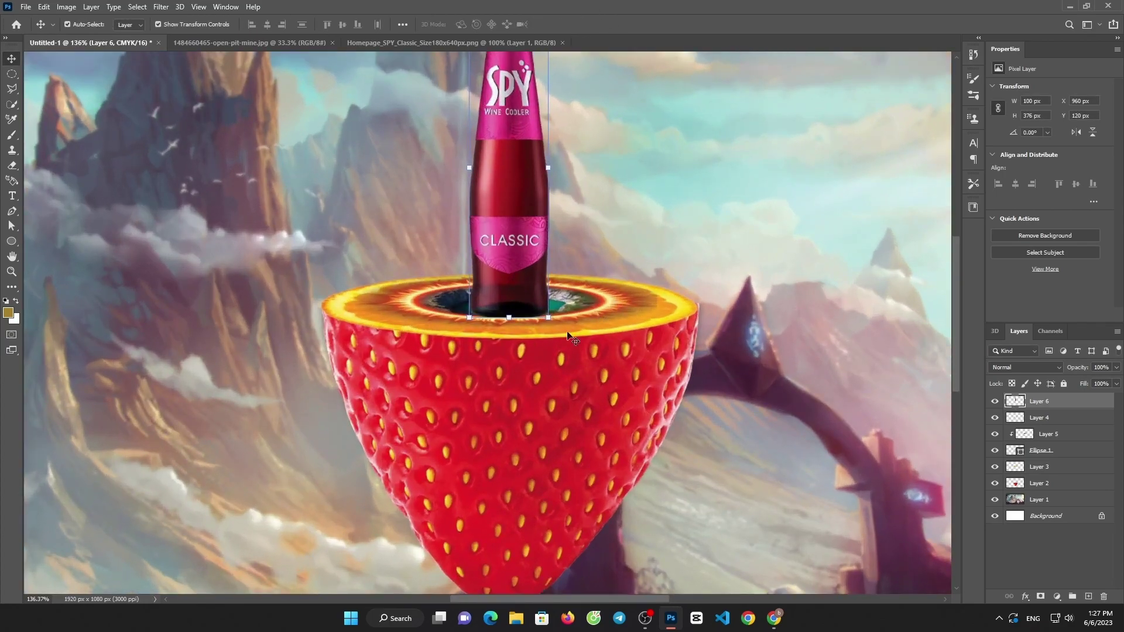
left_click(11, 165)
mouse_move(477, 322)
left_mouse_down()
mouse_move(556, 316)
mouse_move(456, 319)
mouse_move(563, 317)
left_mouse_up()
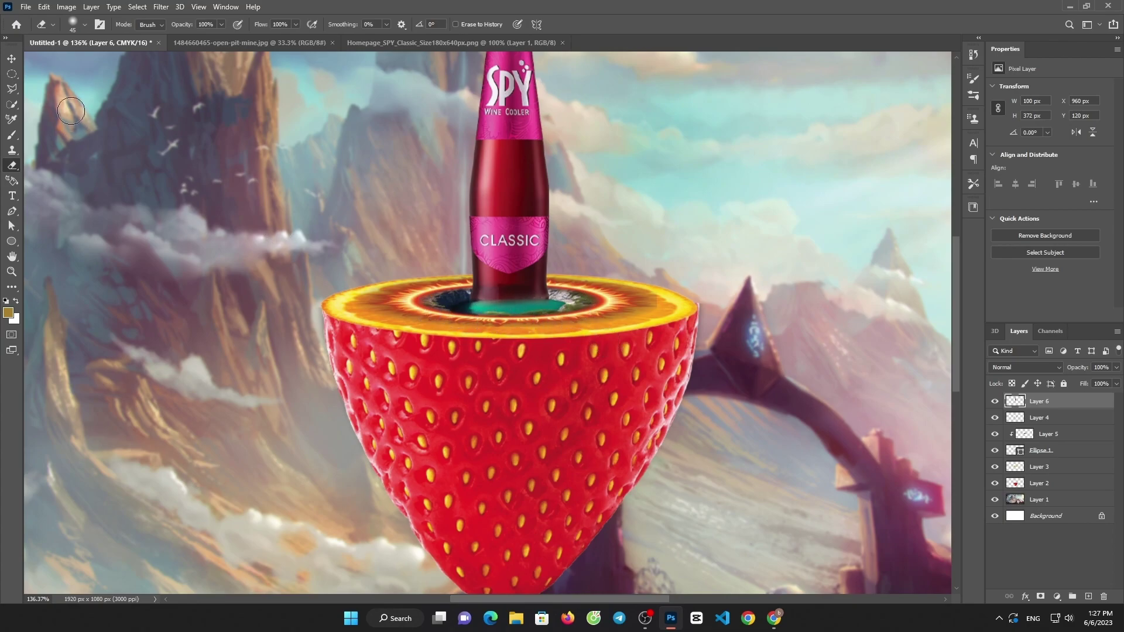
left_click(11, 59)
left_click_drag(494, 200, 494, 205)
scroll(494, 205, "down", 2)
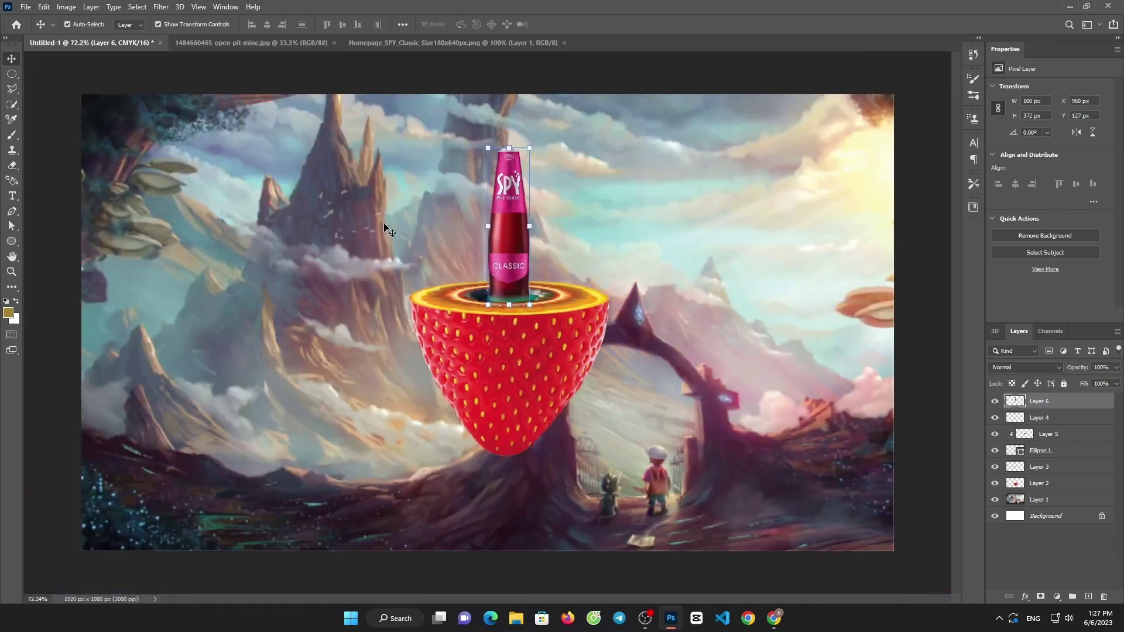
scroll(494, 204, "down", 2)
Step: Deselect the bottle layer and open the glowing pexels sphere photo
left_click(492, 135)
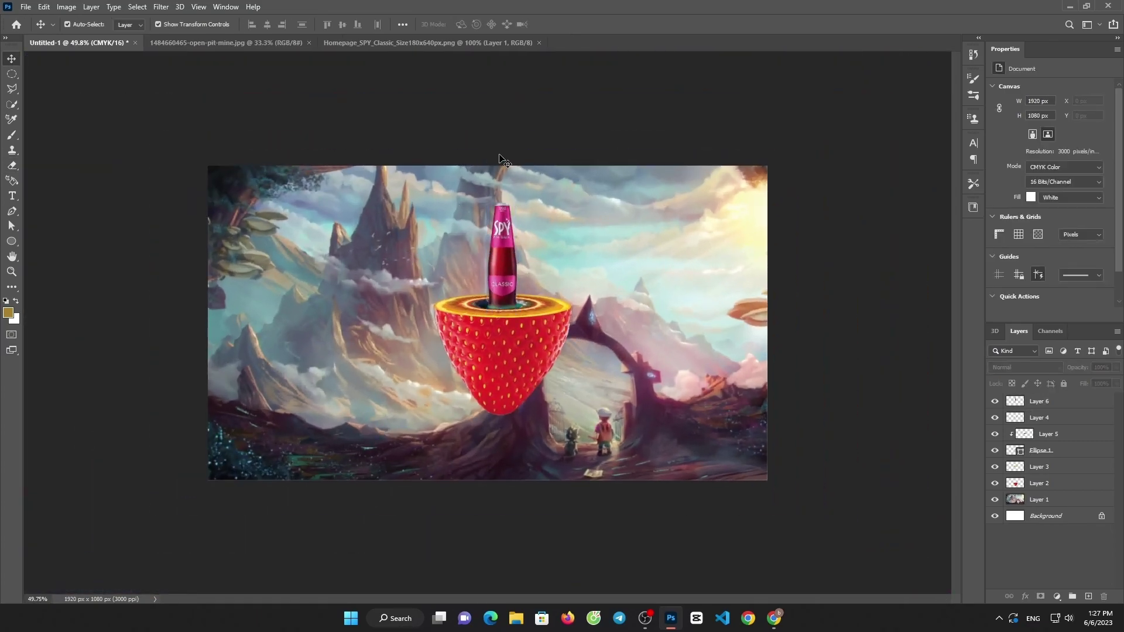
left_click(25, 7)
left_click(41, 33)
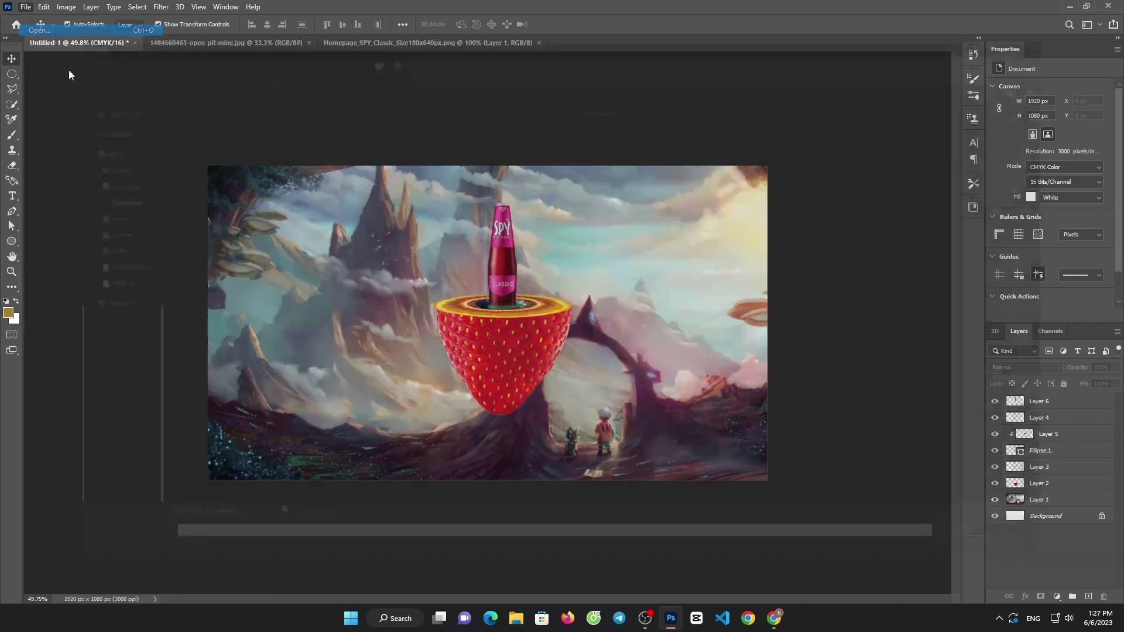
scroll(481, 223, "down", 10)
scroll(483, 225, "down", 10)
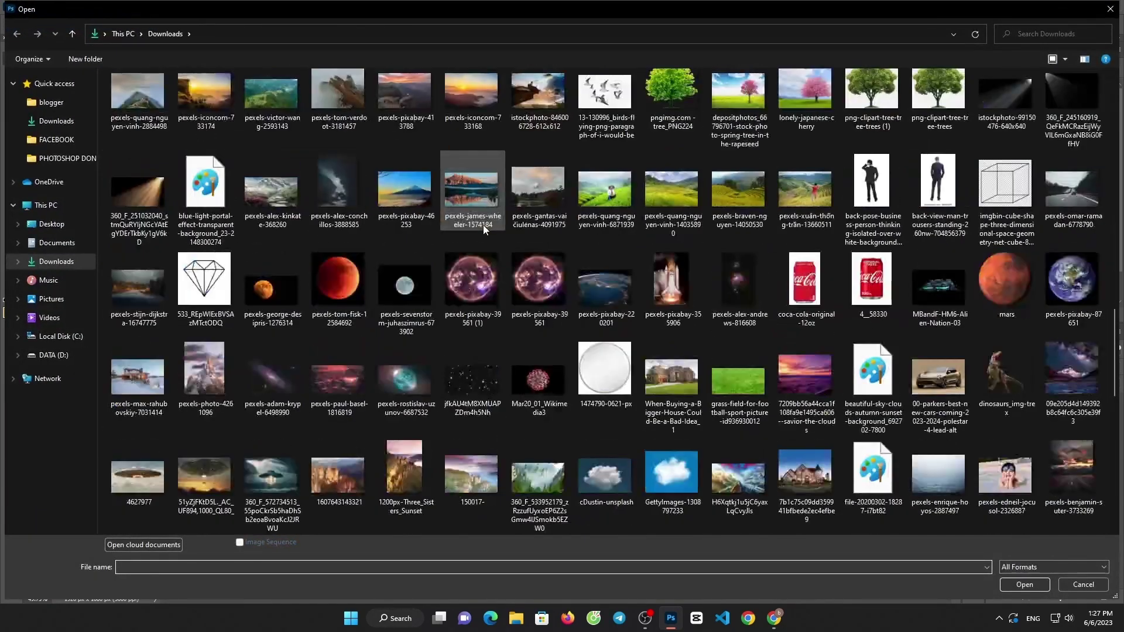
left_click(416, 381)
double_click(416, 381)
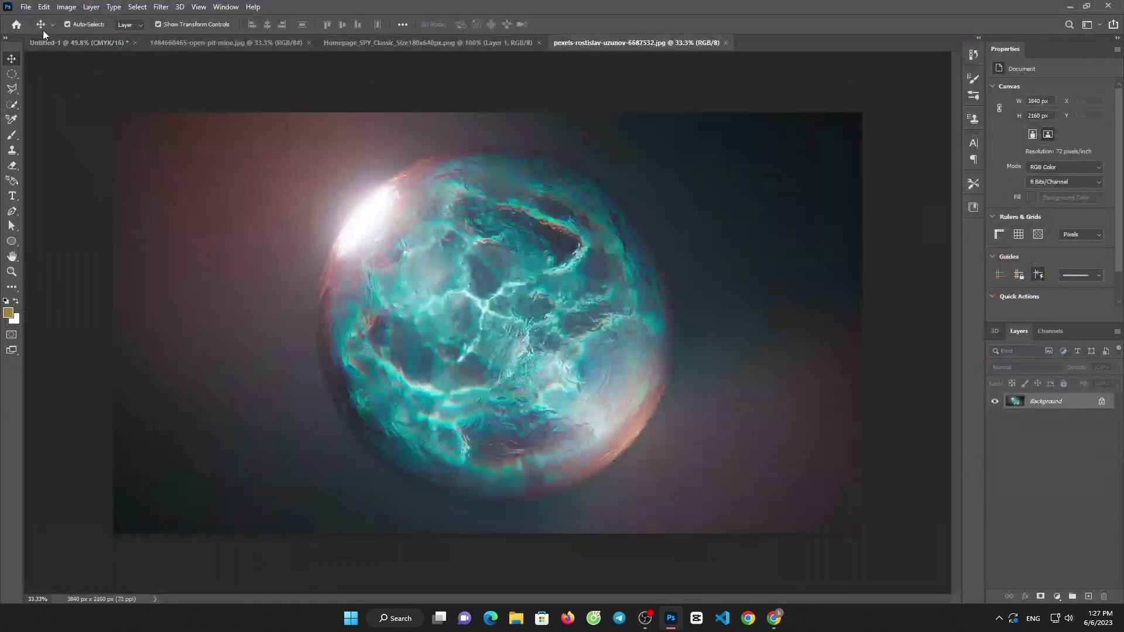
Step: Select the sphere with an elliptical marquee and drag it toward Untitled-1
left_click(11, 75)
mouse_move(325, 179)
left_mouse_down()
mouse_move(604, 393)
mouse_move(822, 504)
left_mouse_up()
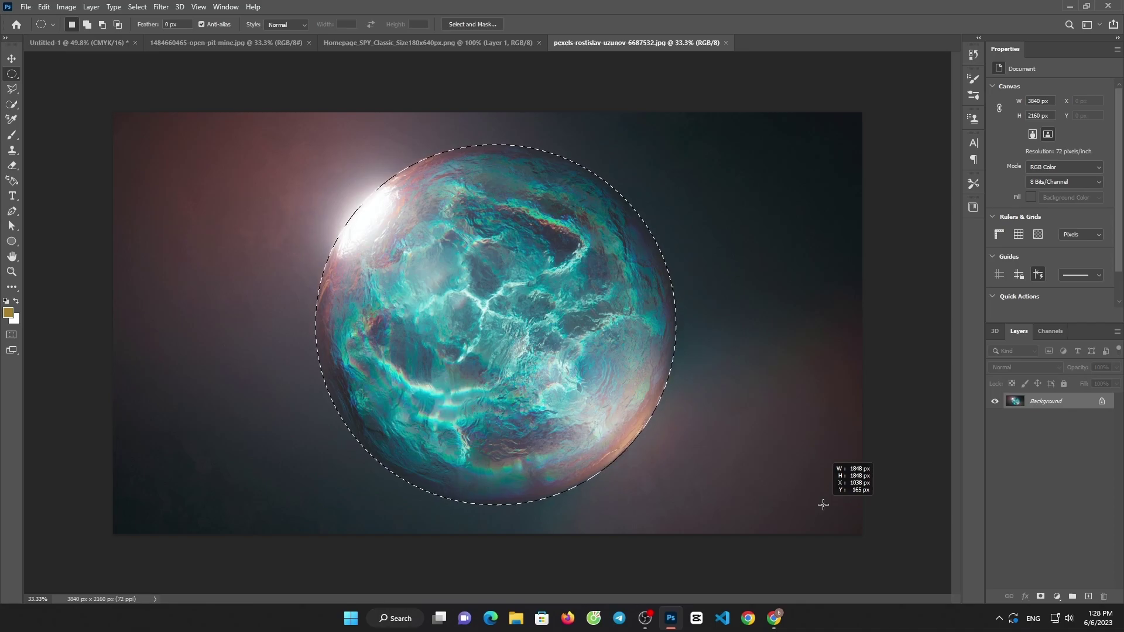
key("v")
mouse_move(463, 270)
left_mouse_down()
mouse_move(97, 41)
mouse_move(783, 340)
mouse_move(512, 299)
mouse_move(563, 304)
left_mouse_up()
Step: Commit the sphere's size and position, then set its layer blend mode to Hard Light
left_click(579, 24)
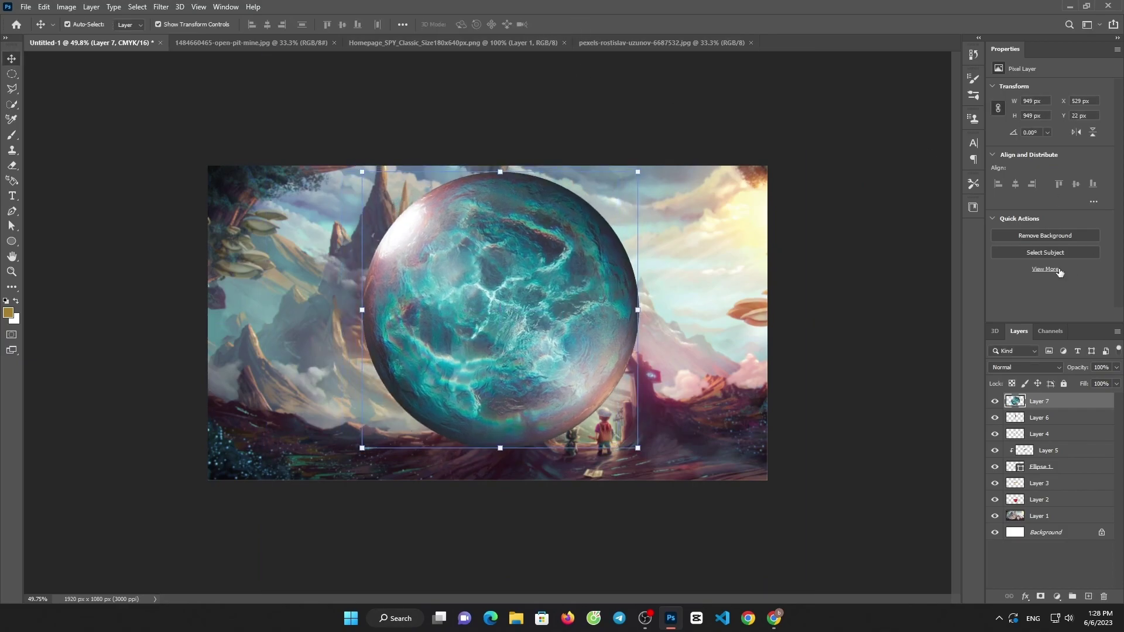
left_click(1046, 369)
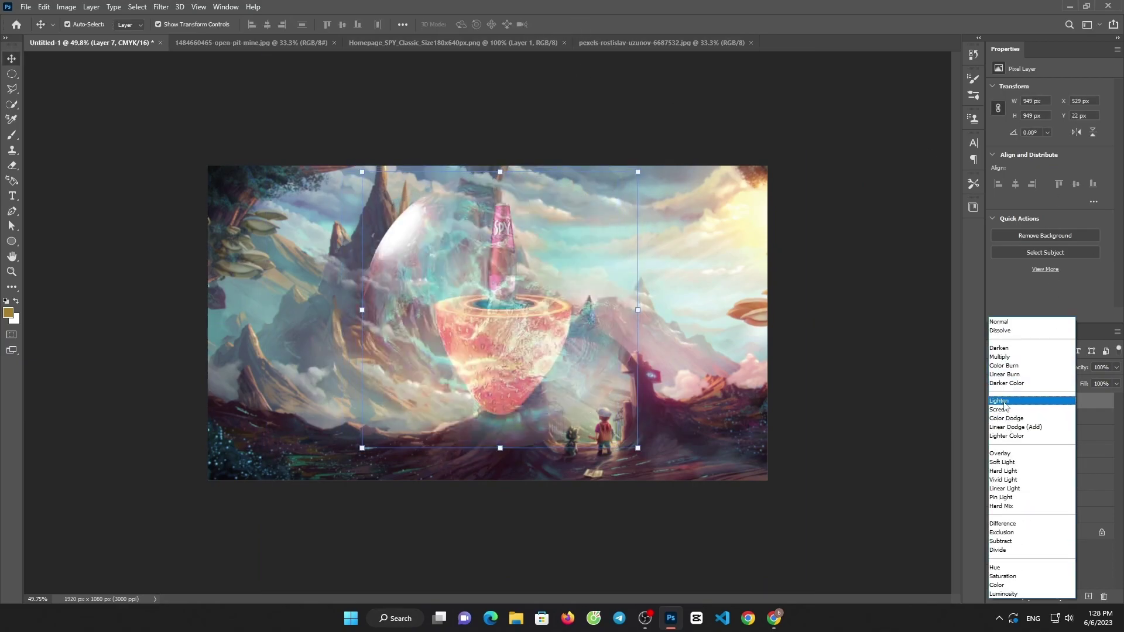
left_click(1004, 471)
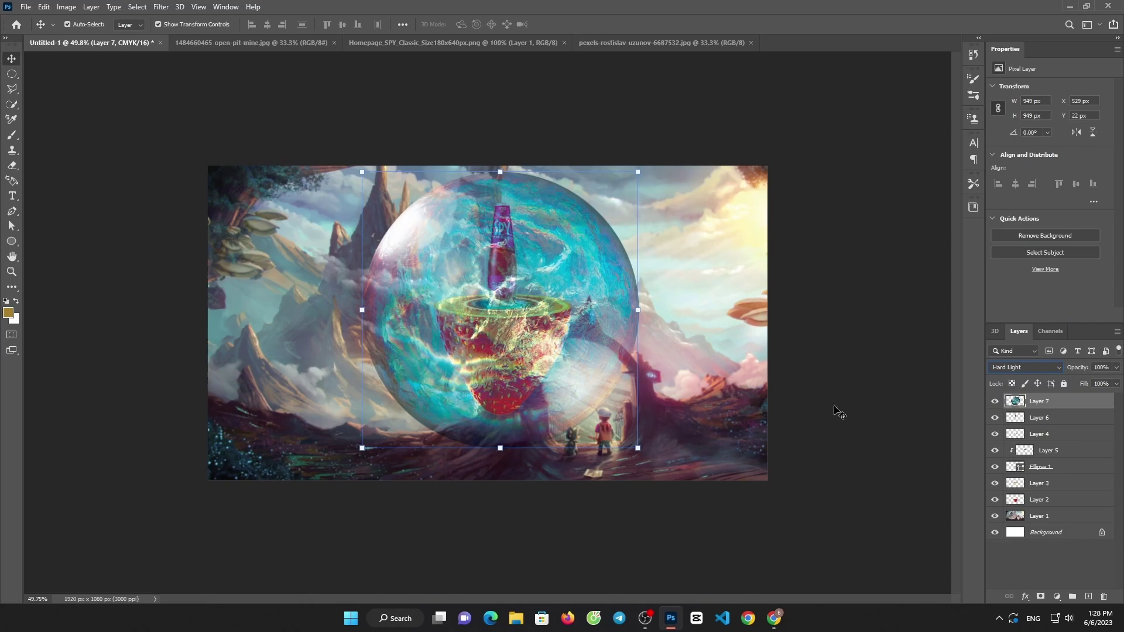
Step: Set up the Eraser with a much larger brush, Opacity 71% and Flow 39%
left_click(11, 166)
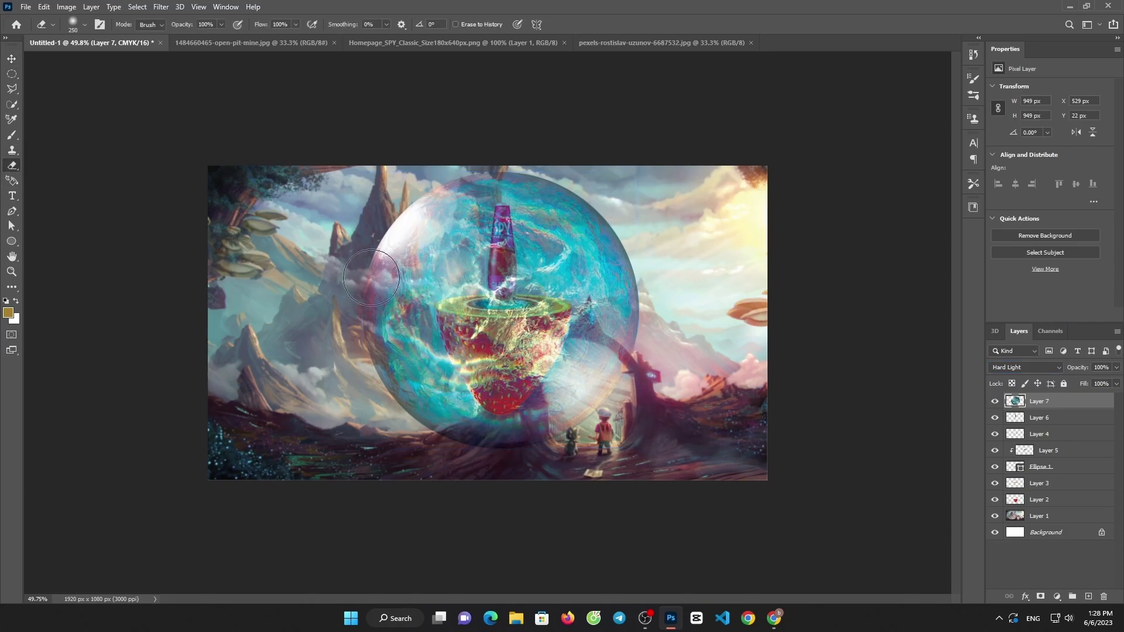
key("bracketright")
key("bracketright")
left_click(263, 38)
left_click(222, 24)
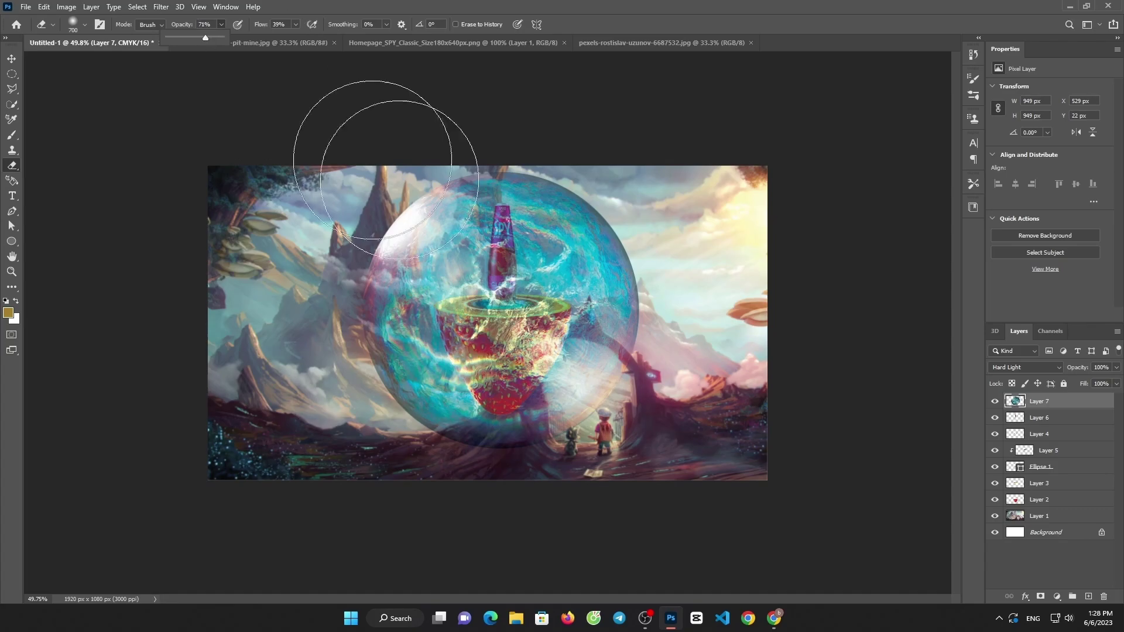